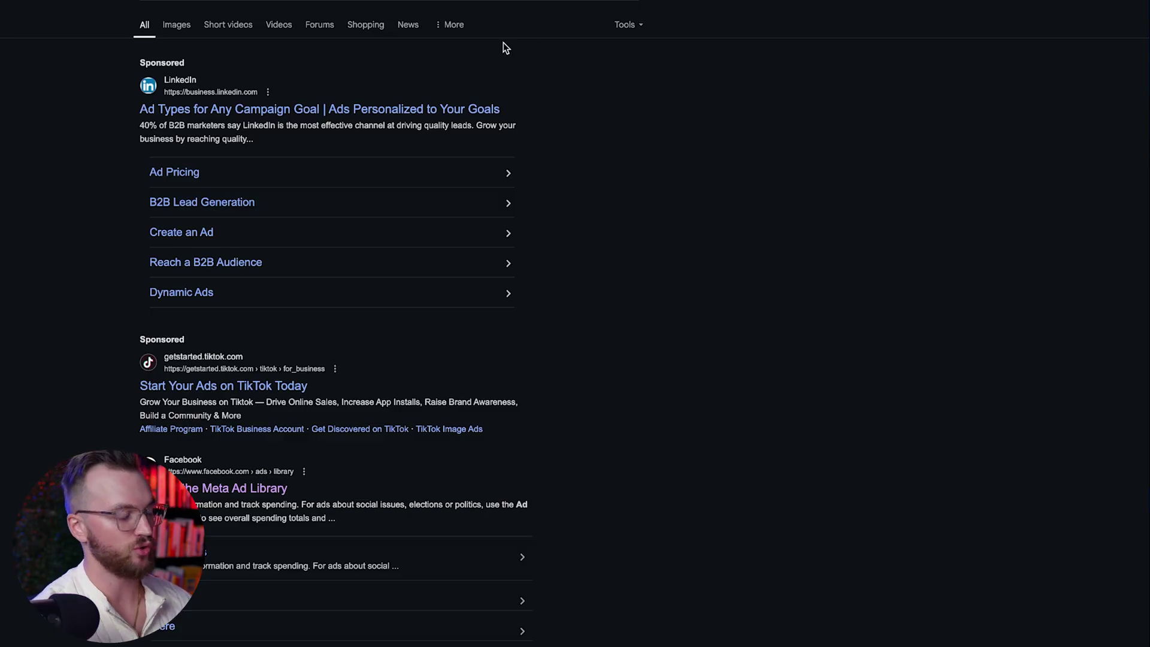
Scroll the Google results down to Facebook's 'Search the Meta Ad Library' link
scroll(213, 491, down, 2)
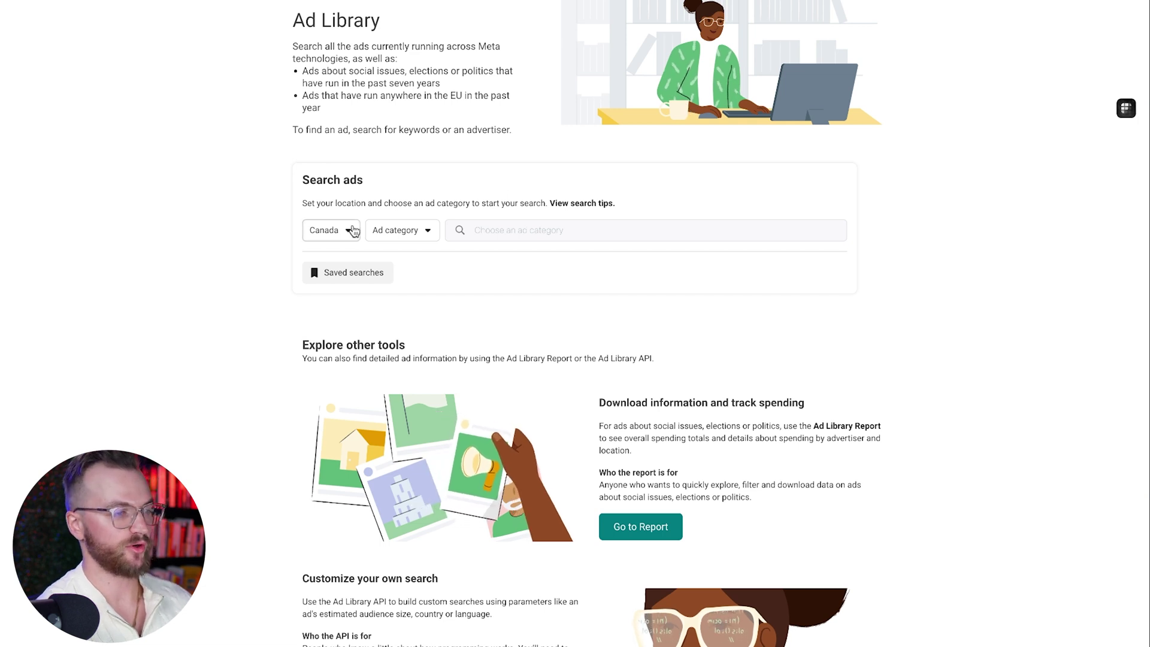
Change the ad search location from Canada to United States
click(353, 232)
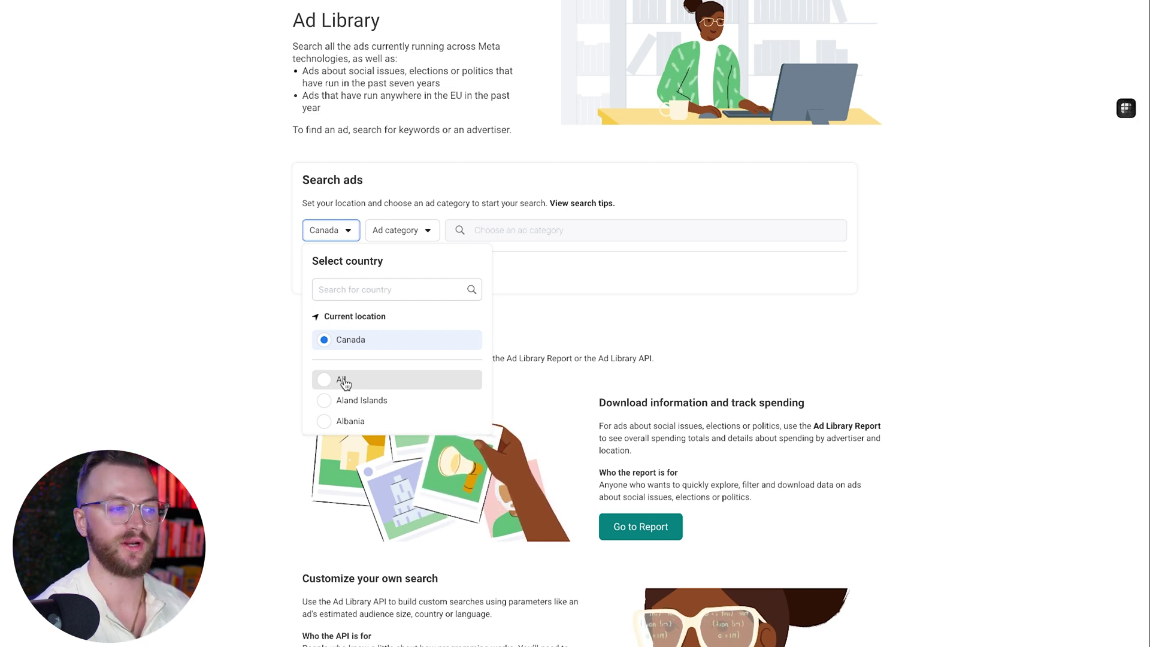
click(351, 288)
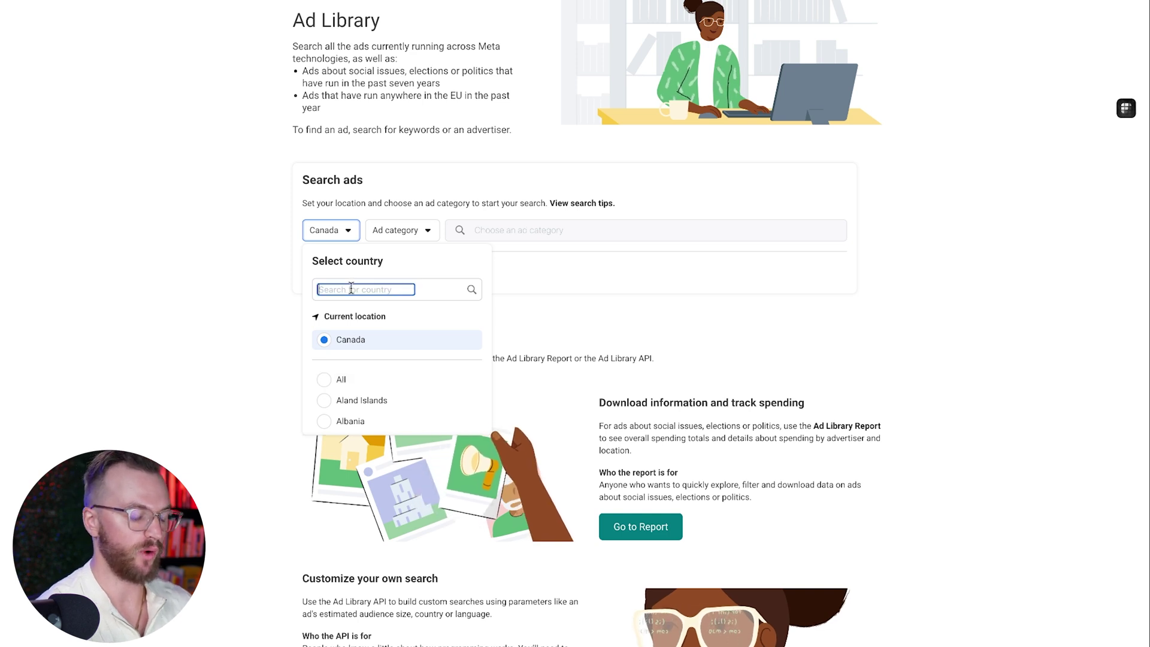
text(united)
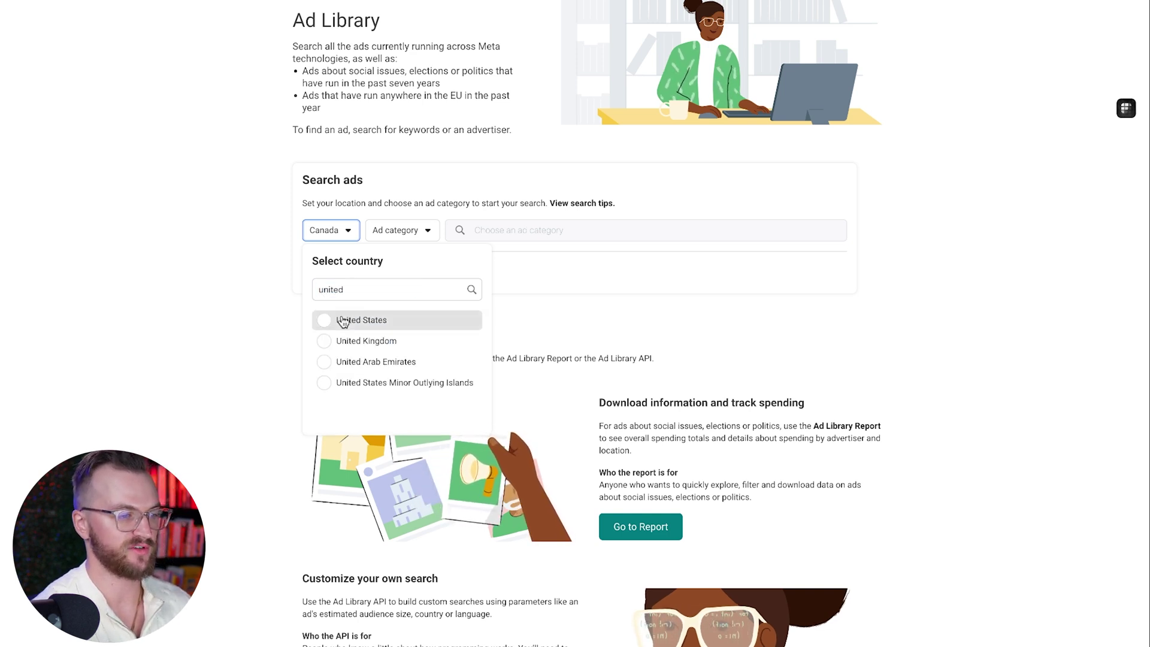
click(343, 321)
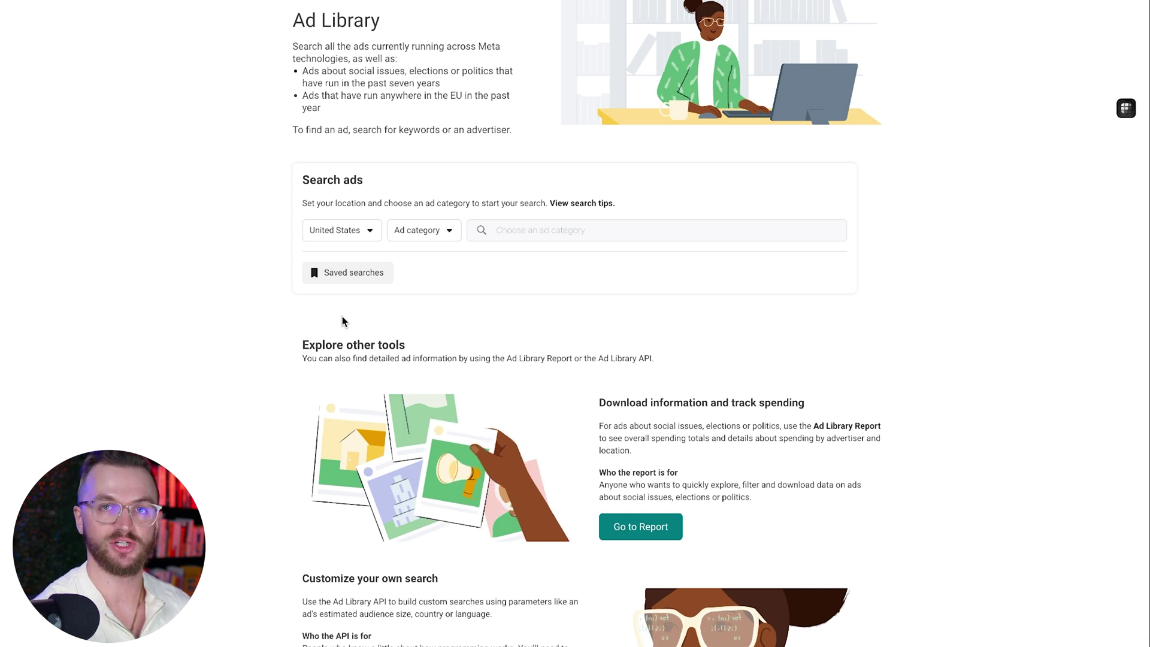
Set the ad category to All ads and enter 'mudwtr' as the search keyword
click(429, 233)
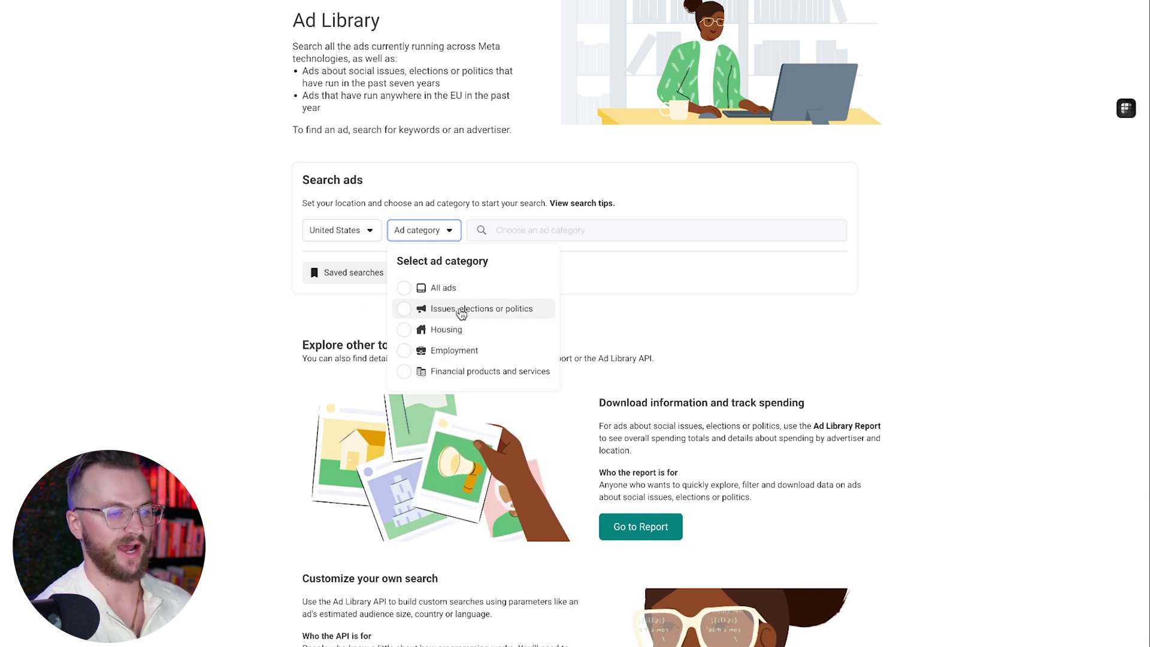
click(429, 290)
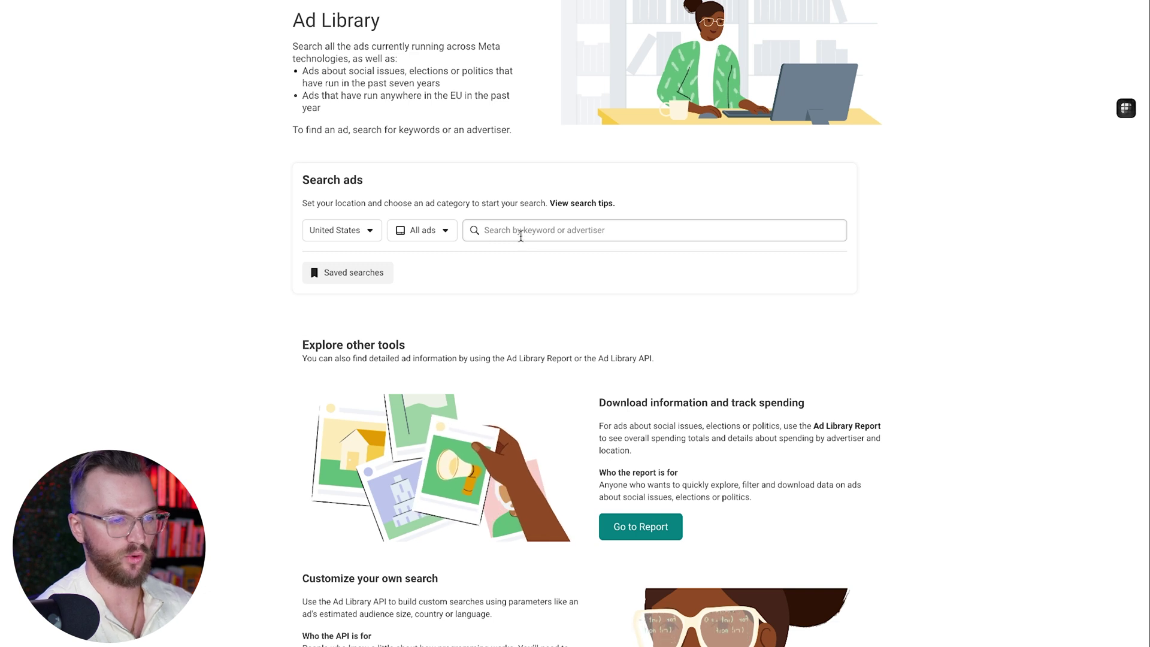
click(521, 236)
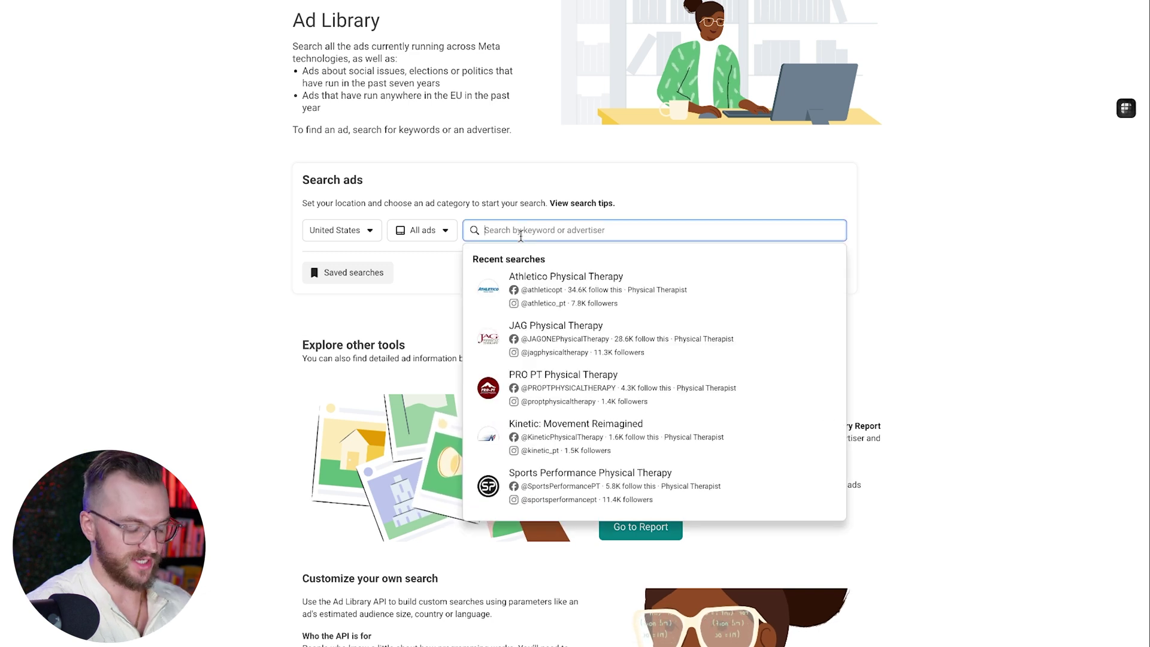
text(mudwtr)
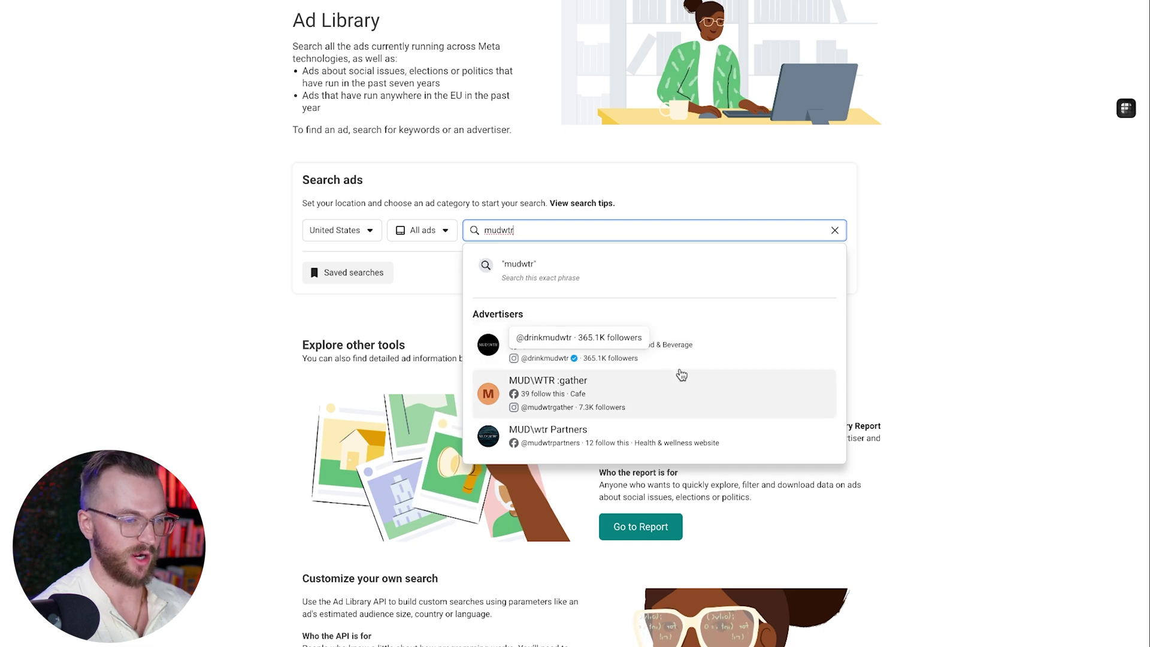
Show the MUD\WTR advertiser's ads and open details of the first ad, running since Apr 23, 2025
click(712, 358)
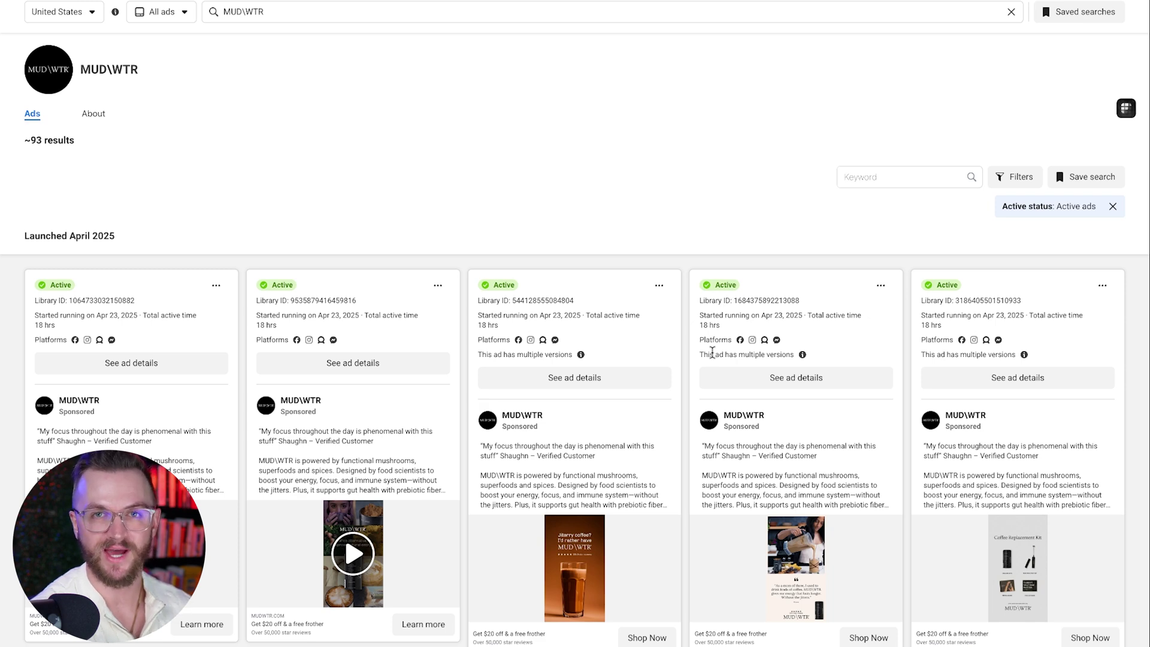
scroll(712, 352, down, 3)
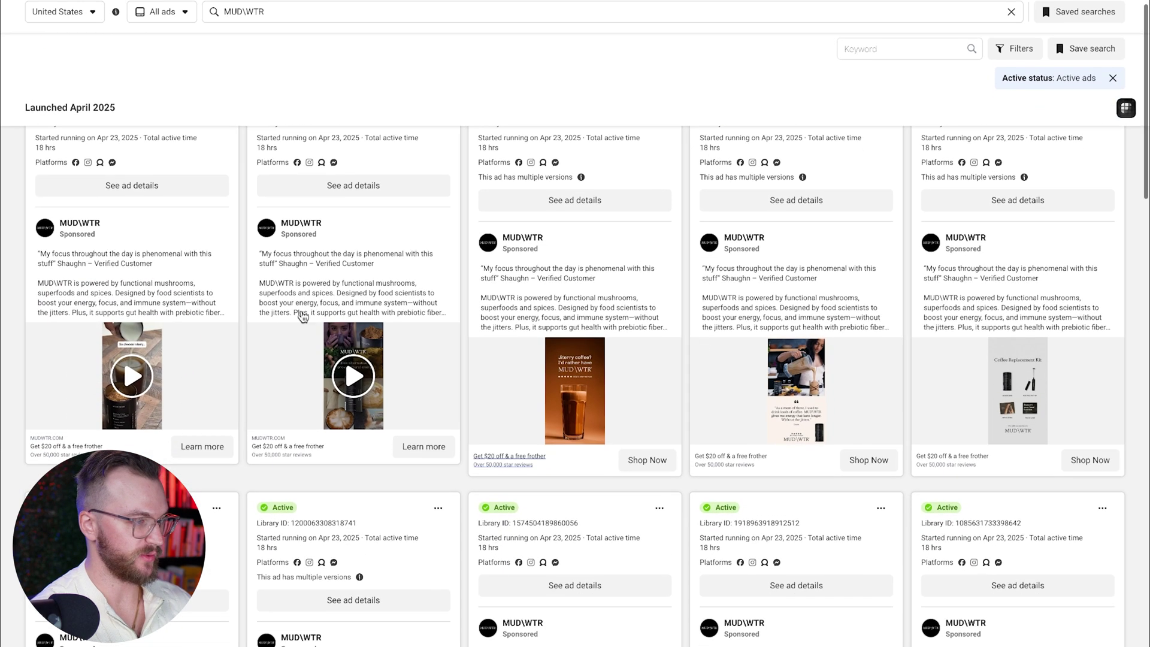
click(149, 285)
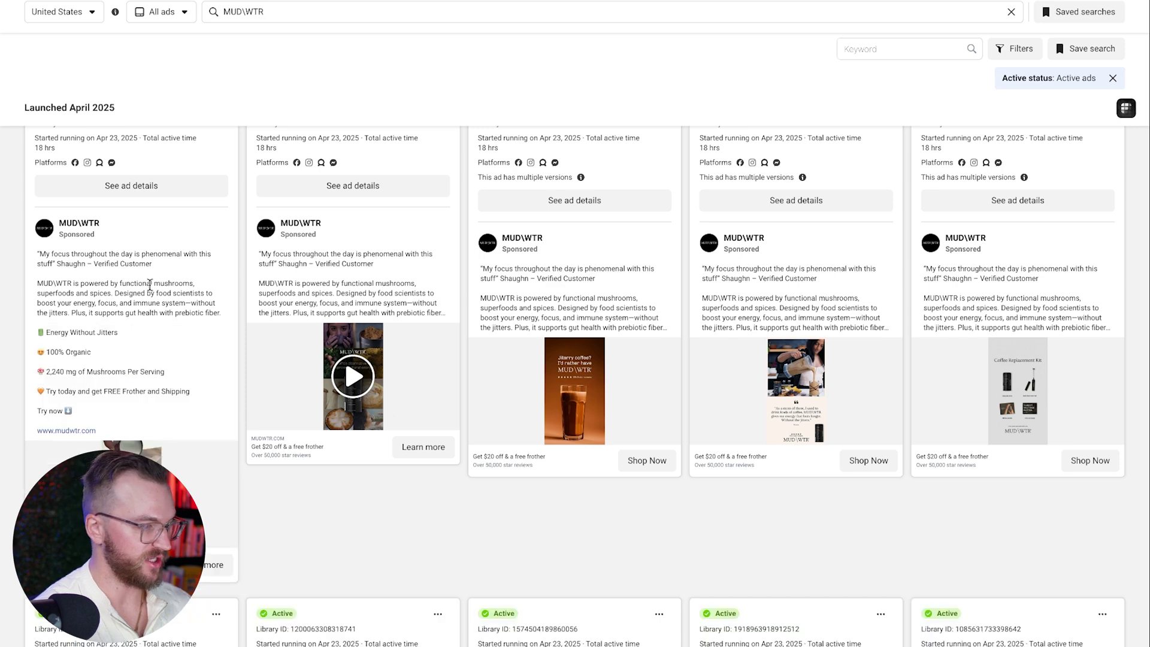
scroll(148, 299, up, 2)
click(147, 311)
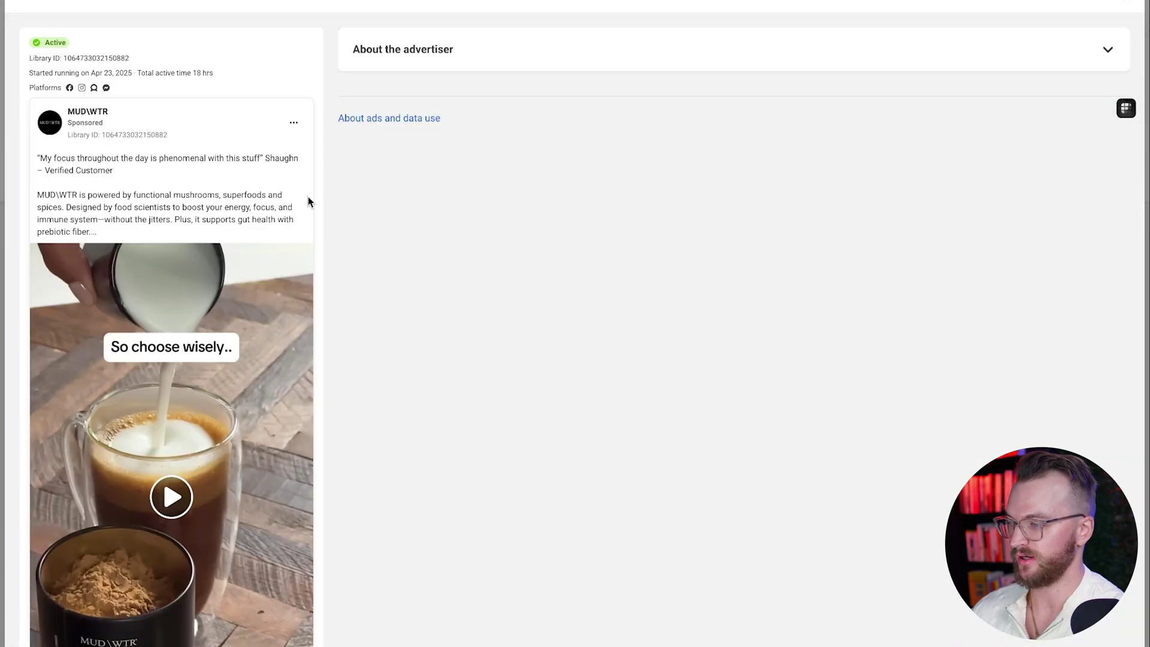
Read the full ad copy, watch the video to 0:08, and expand 'About the advertiser'
scroll(264, 185, down, 1)
click(186, 156)
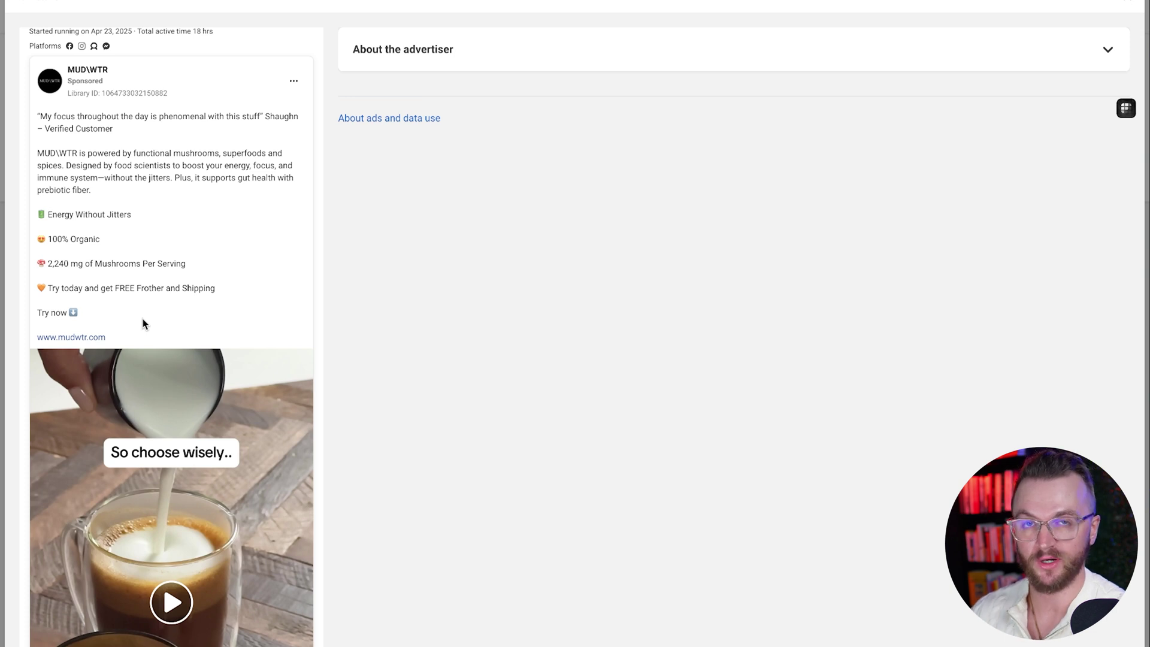
scroll(159, 321, down, 4)
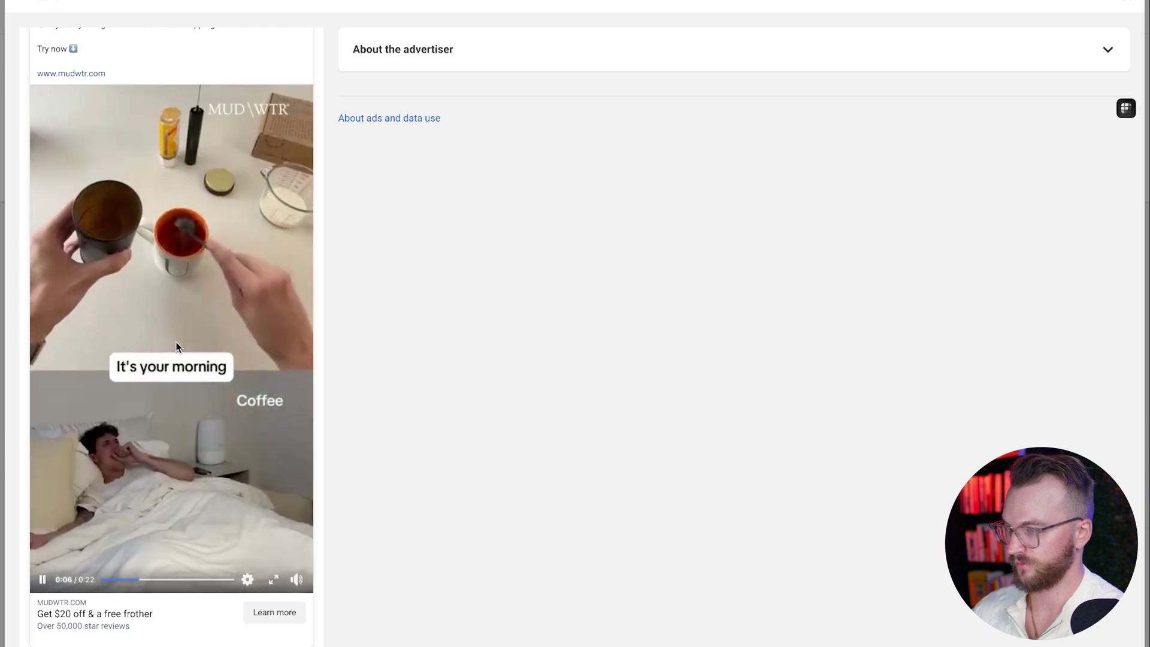
click(120, 528)
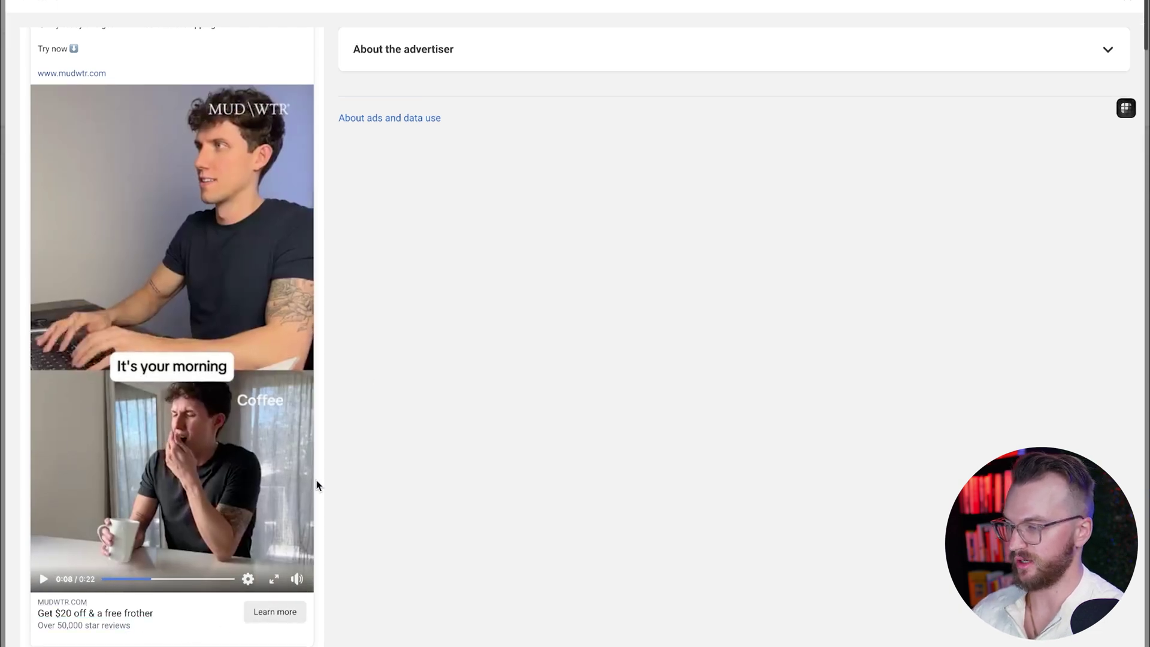
click(602, 58)
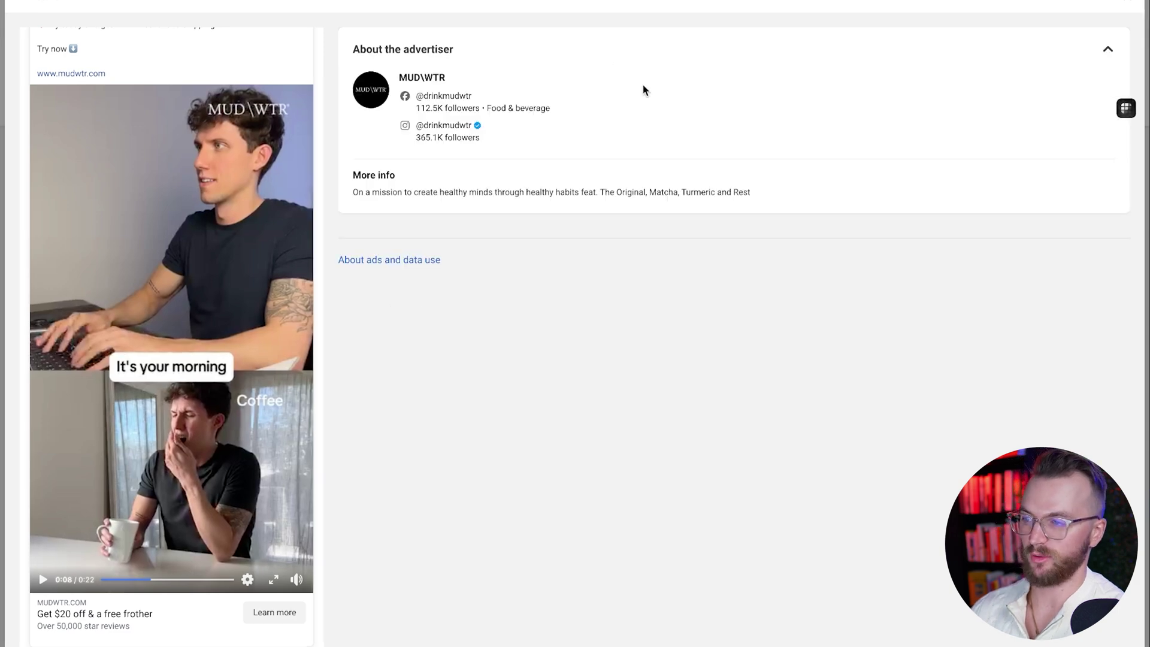
Close the ad details to return to the MUD\WTR results grid
scroll(248, 271, up, 5)
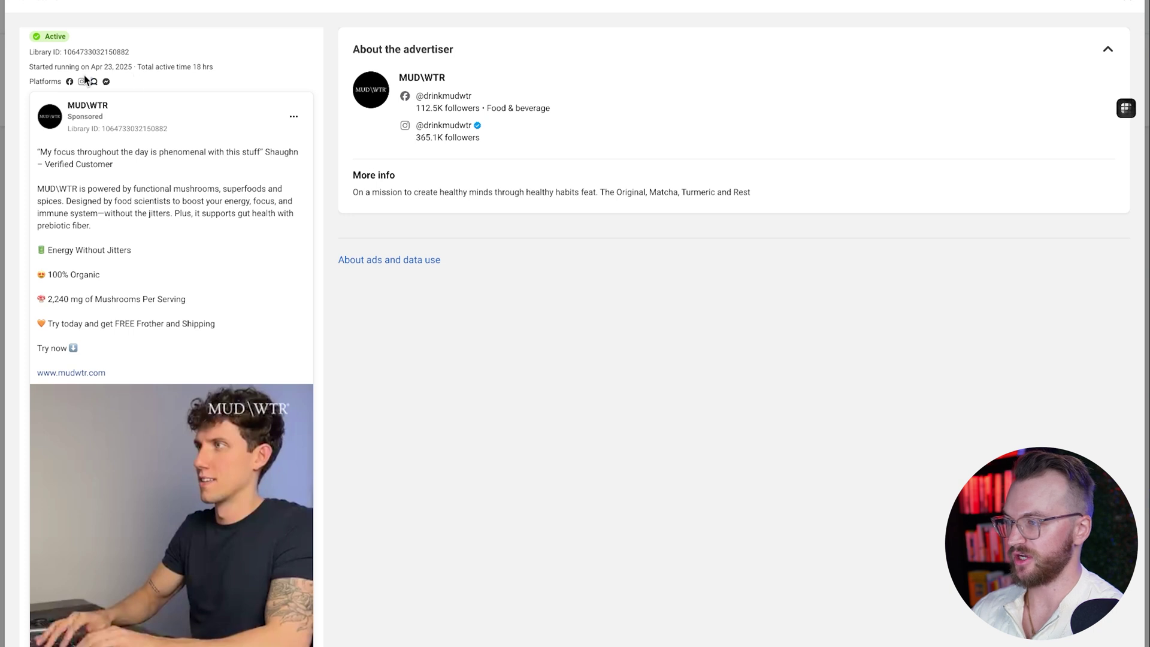
drag(91, 80, 71, 76)
click(106, 82)
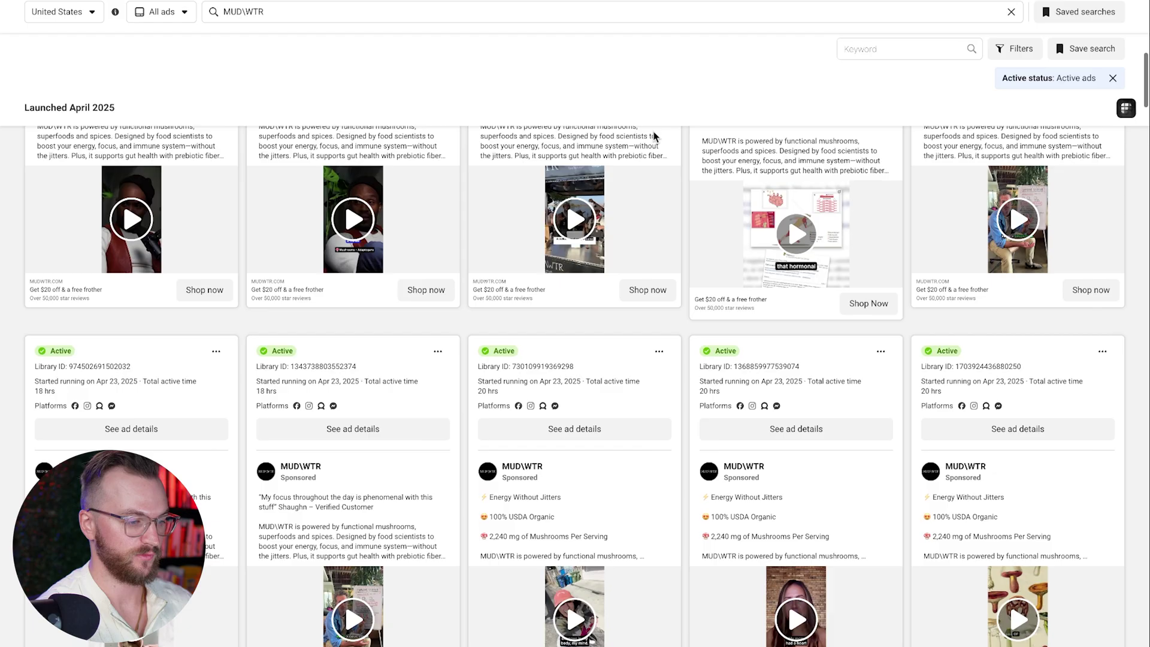
scroll(654, 139, down, 5)
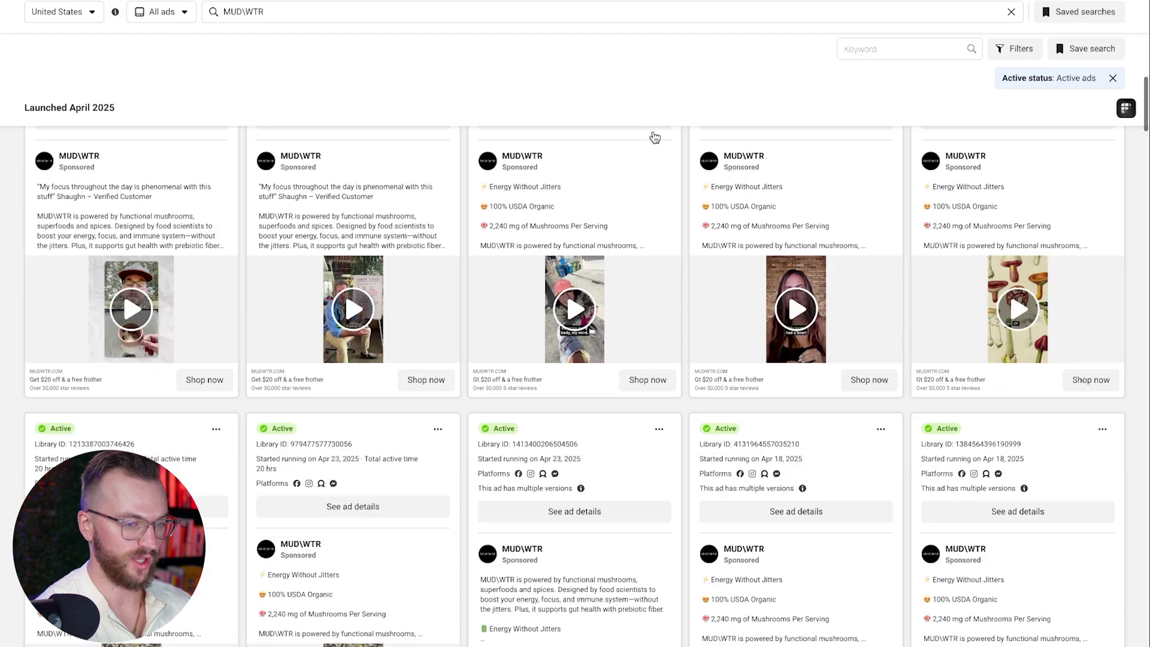
Browse the MUD\WTR ad grid and highlight the fourth ad's Apr 17, 2025 start date
scroll(654, 139, up, 3)
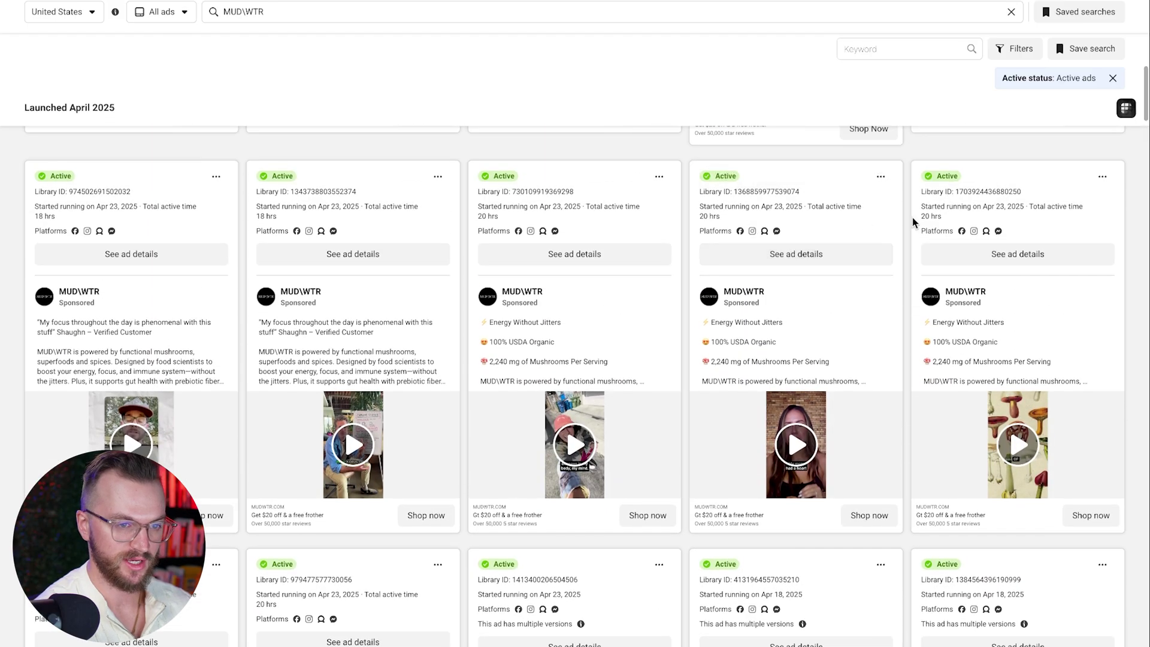
scroll(661, 258, down, 6)
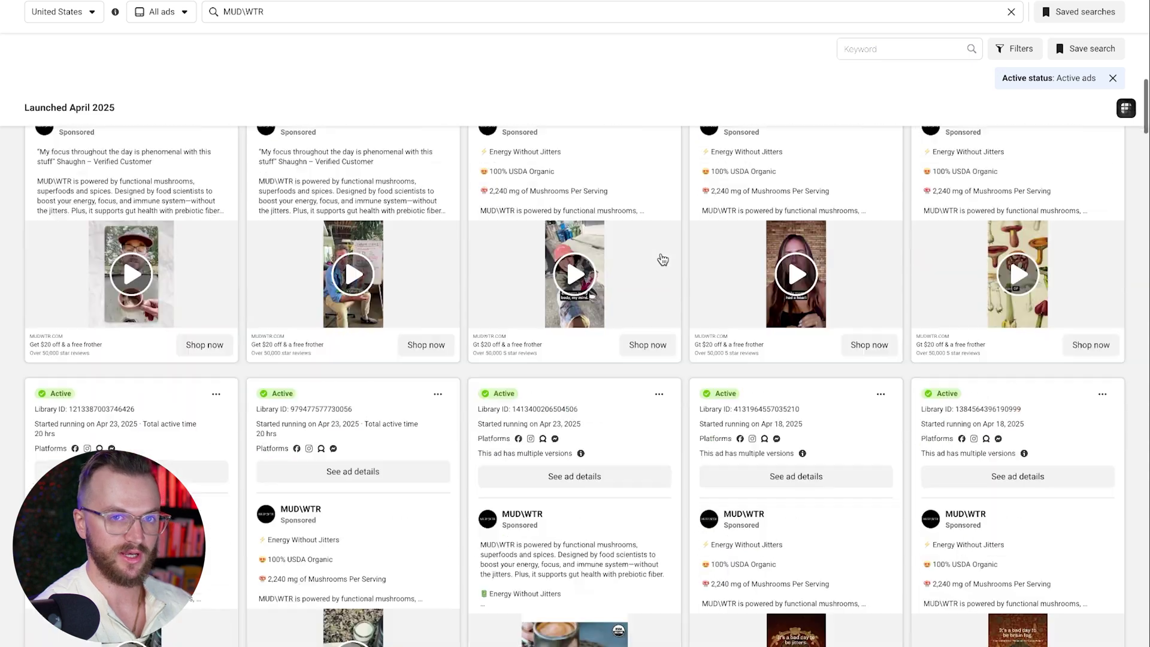
scroll(662, 259, down, 8)
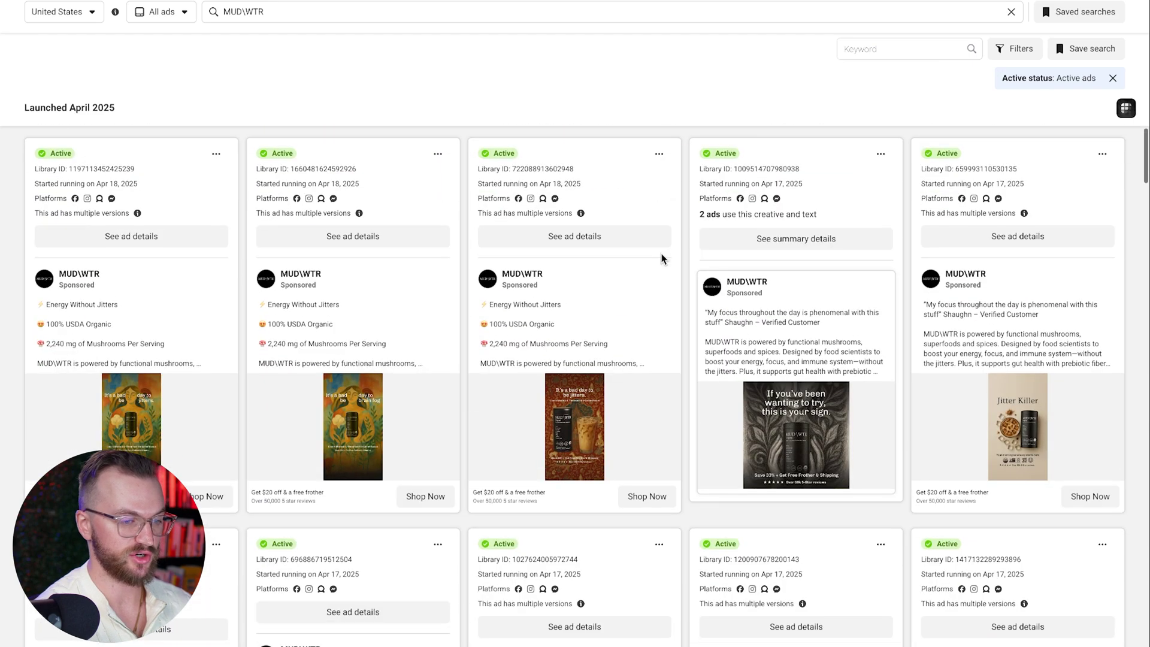
scroll(662, 259, up, 1)
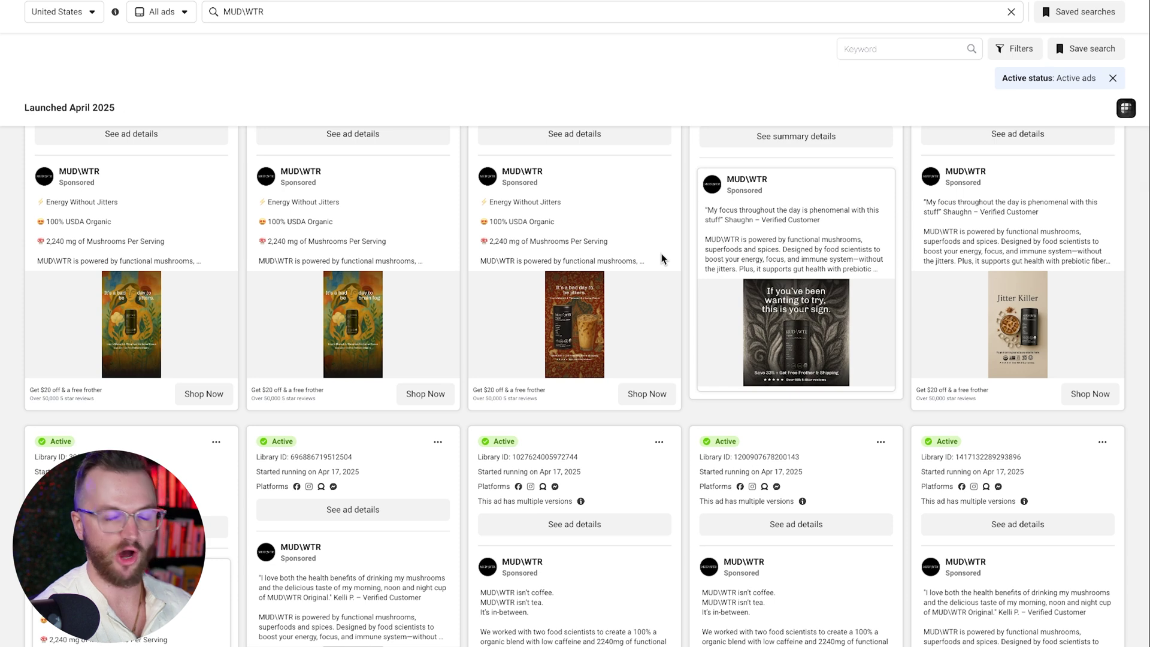
scroll(661, 258, up, 2)
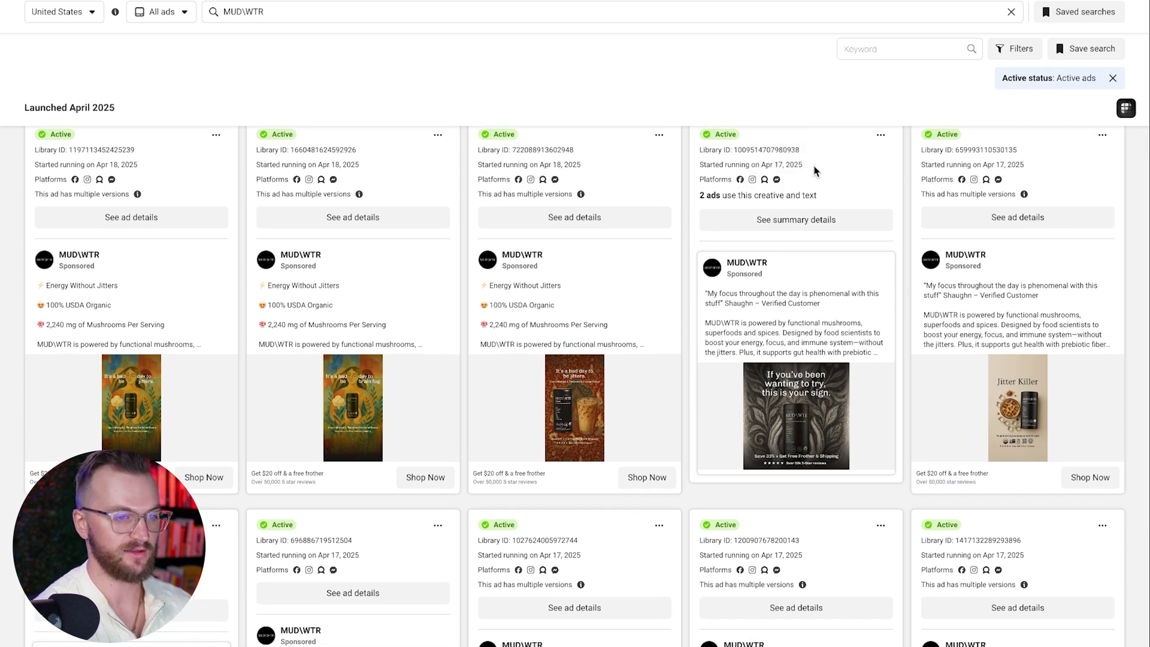
drag(804, 165, 698, 165)
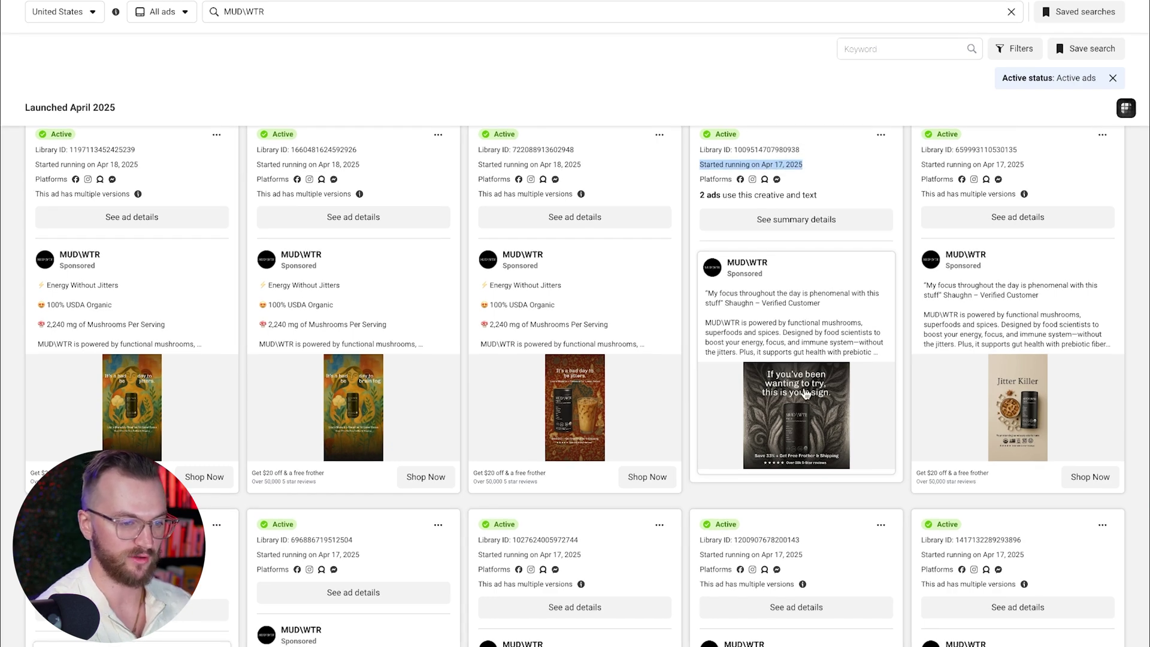
Scroll down to the June 2024 MUD\WTR ad and open its details
scroll(779, 383, down, 10)
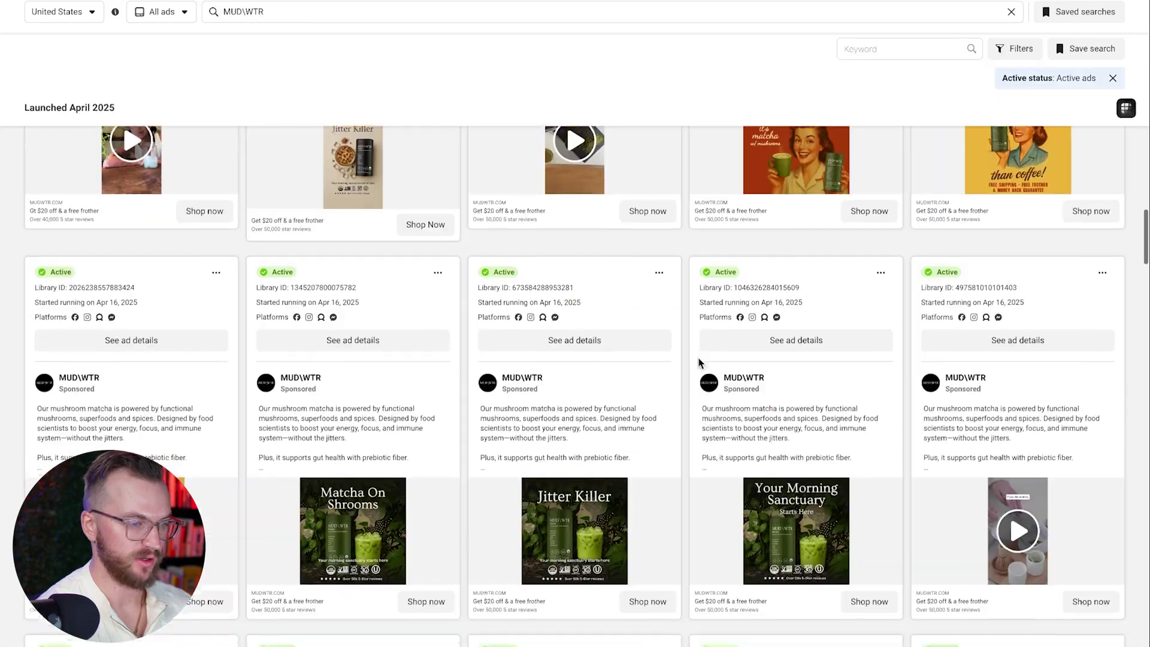
scroll(698, 361, down, 15)
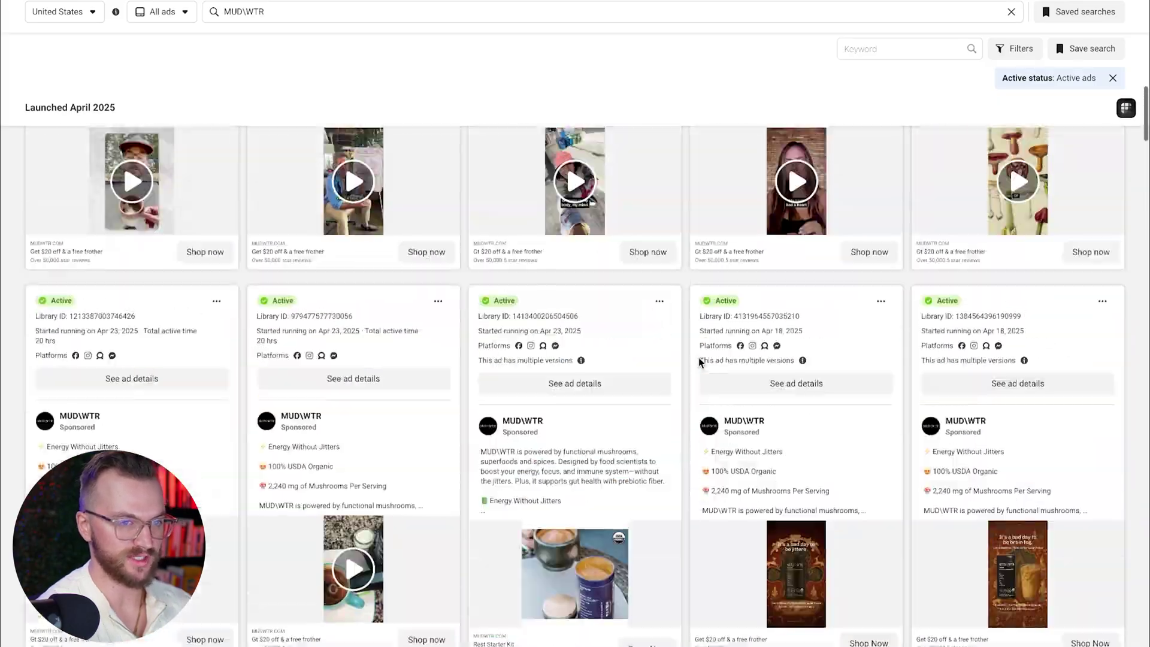
scroll(698, 361, down, 15)
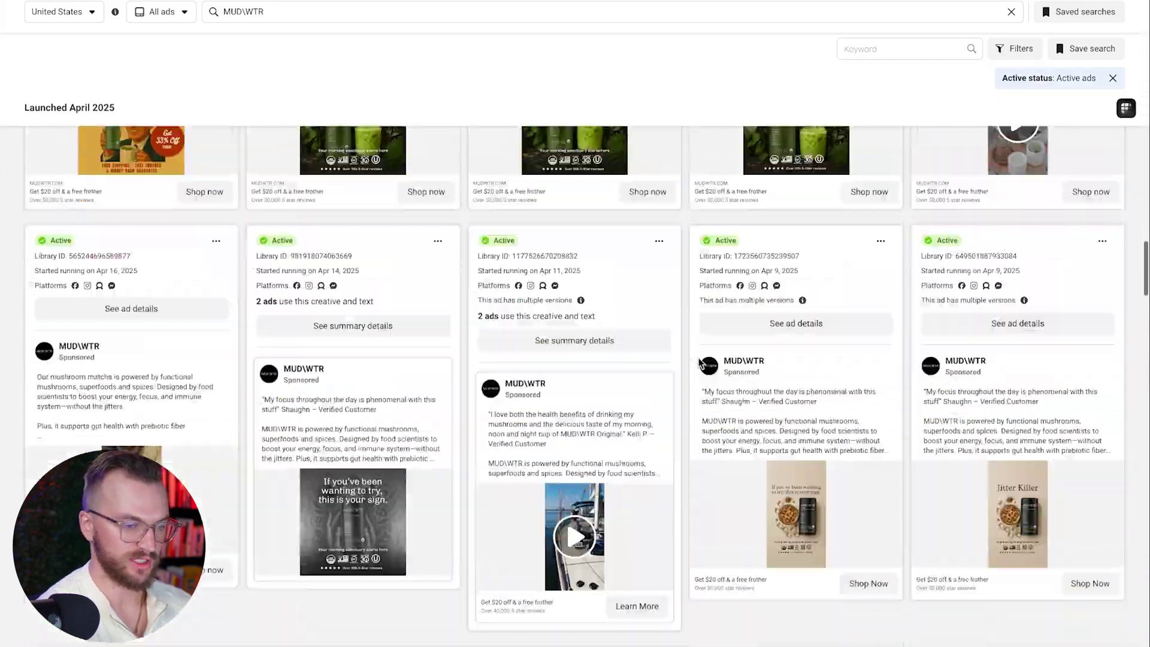
scroll(700, 361, down, 15)
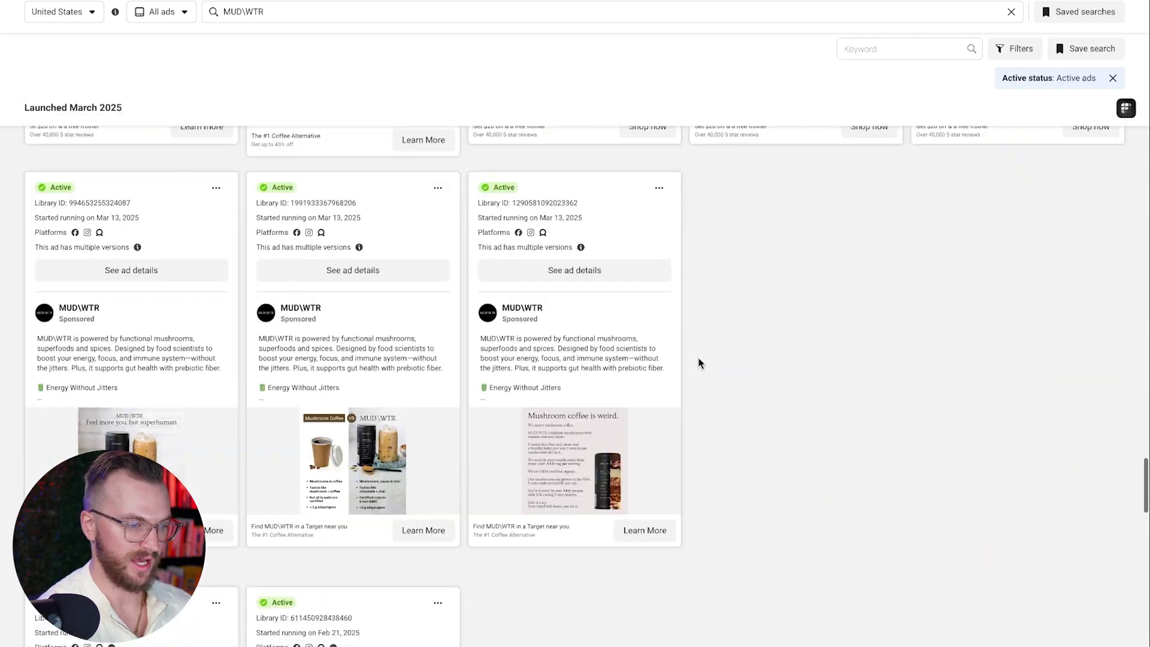
scroll(700, 363, down, 15)
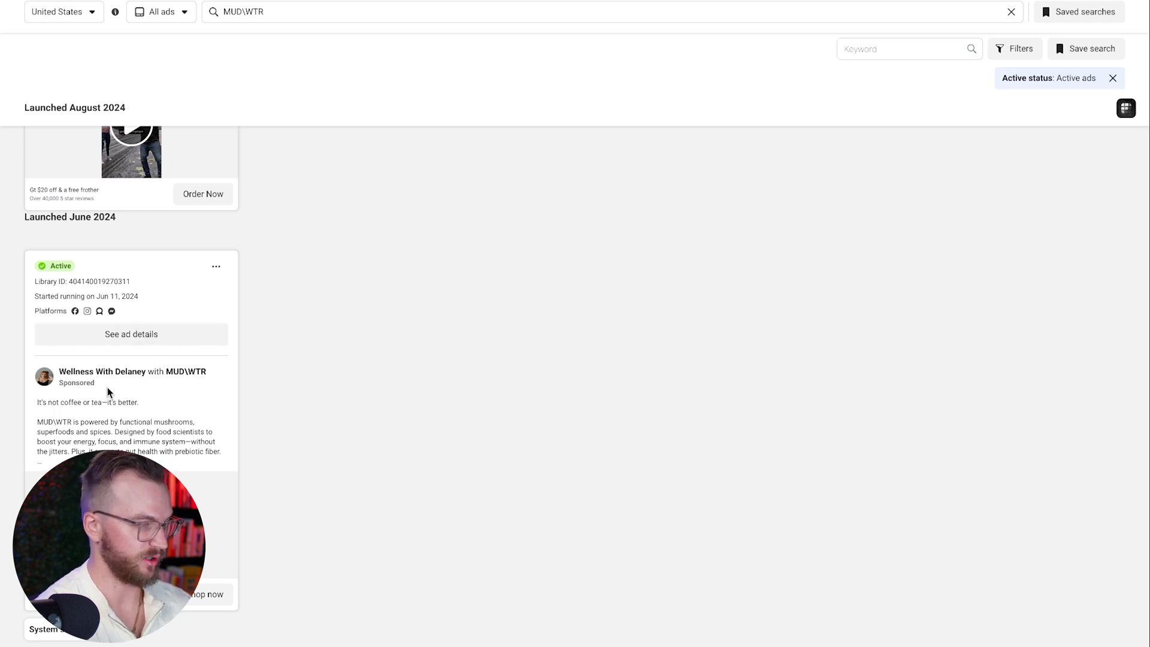
mouse_move(105, 381)
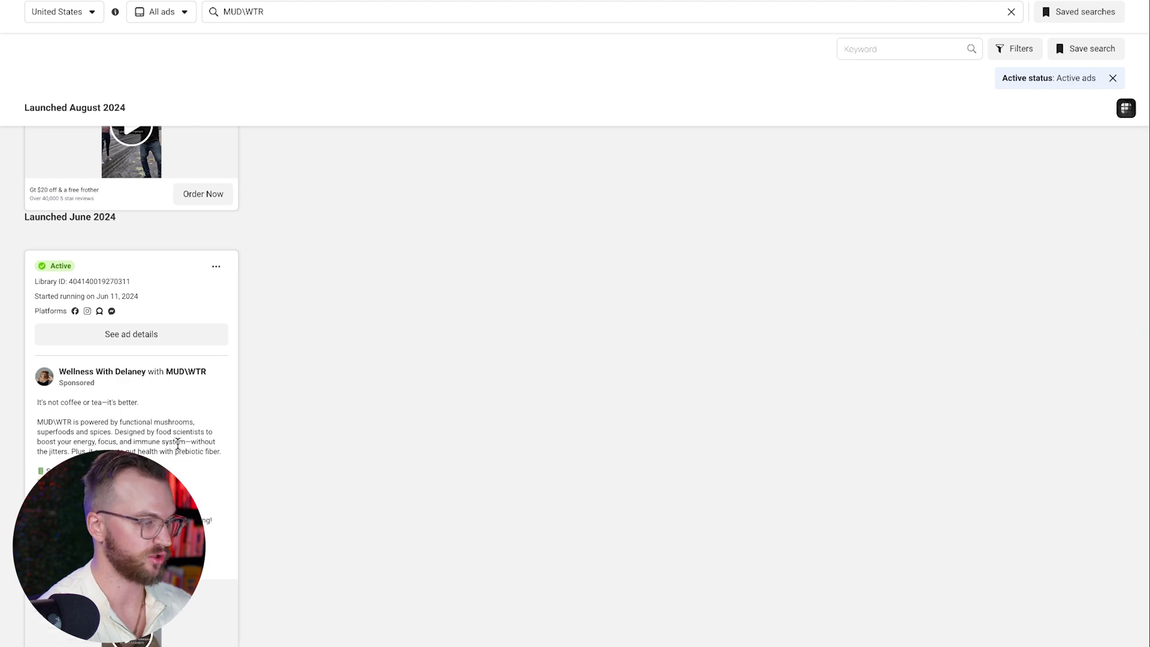
click(146, 335)
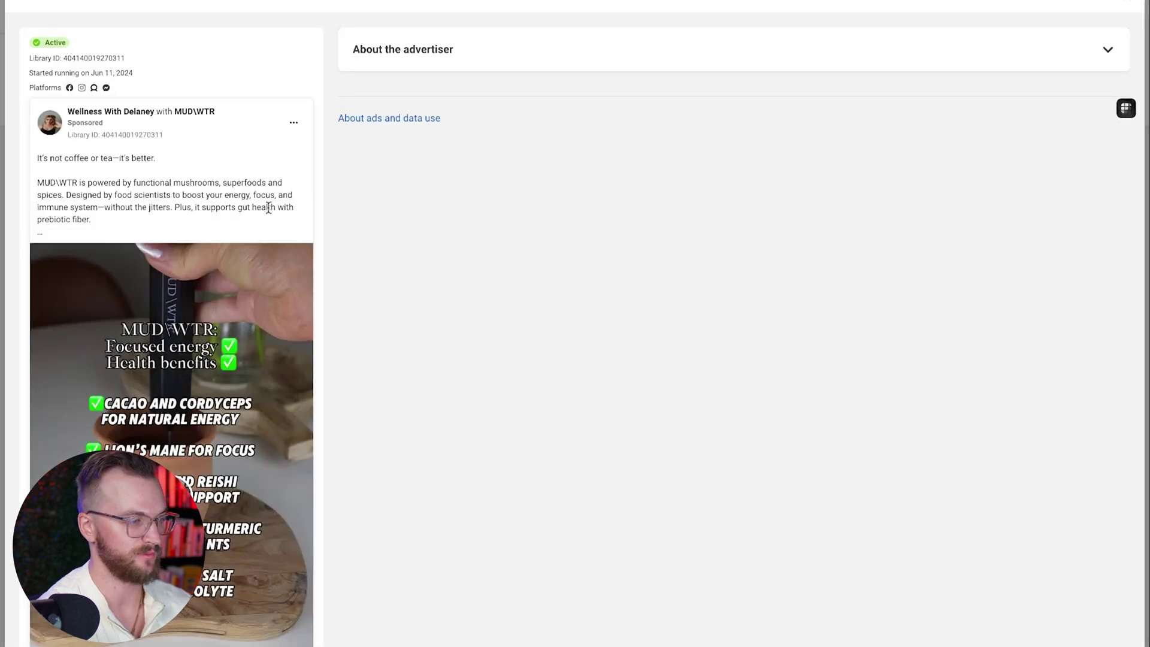
Expand the ad copy and highlight its benefit bullets, including Smooth Energy No Jitters and 100% Organic and Non-GMO
click(268, 208)
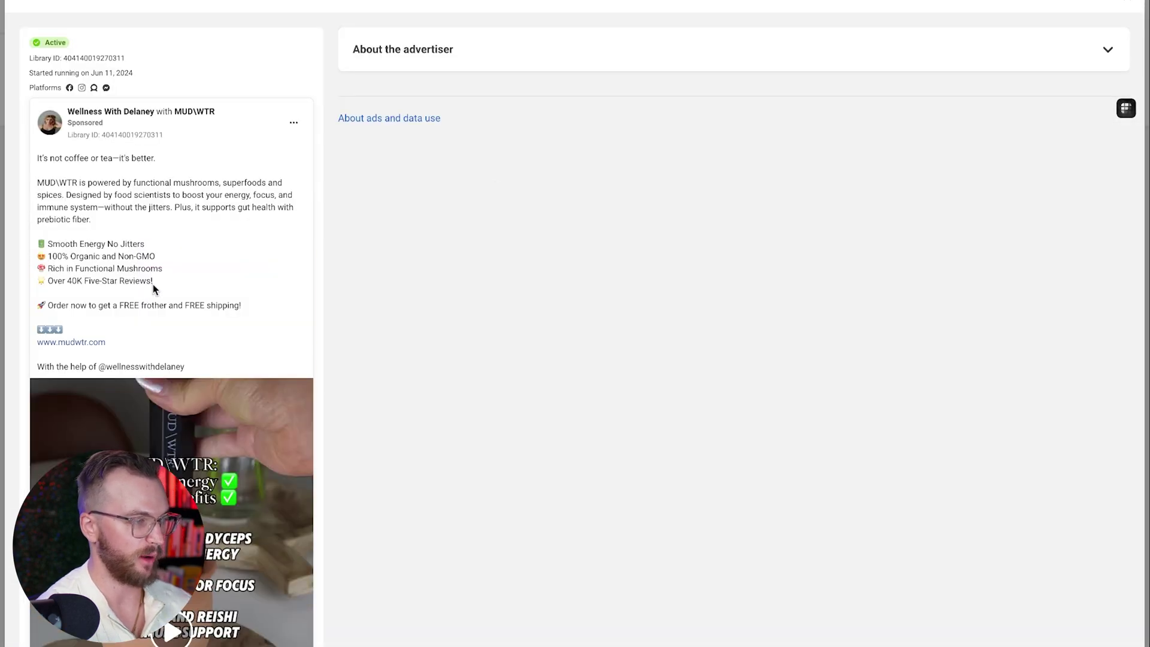
drag(153, 284, 38, 239)
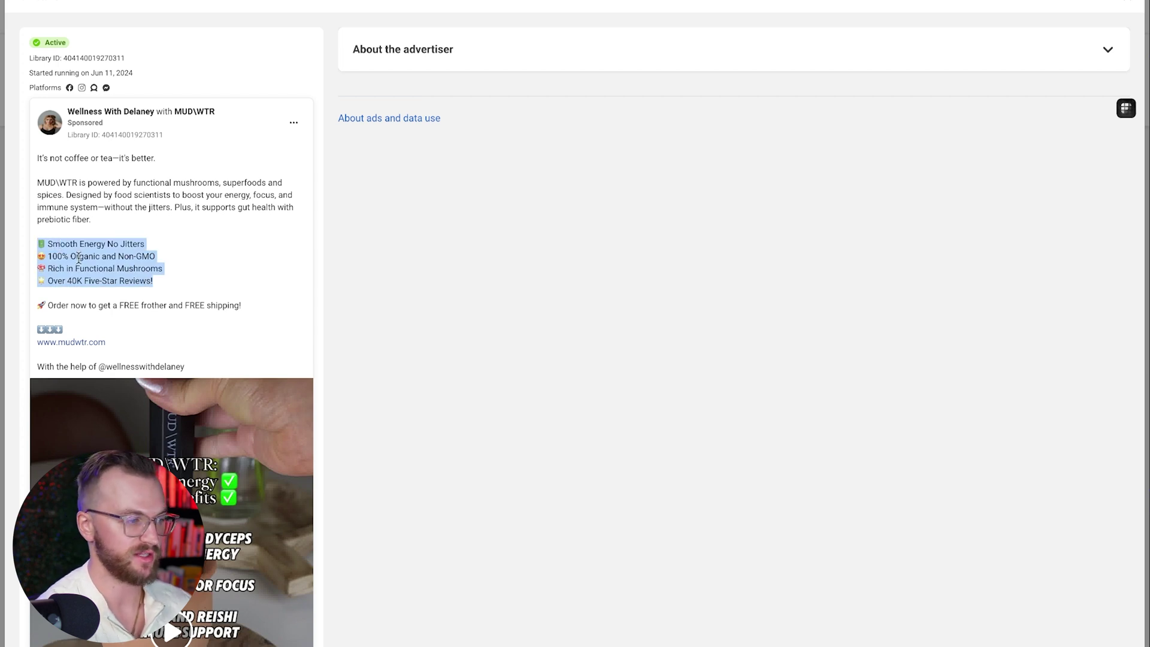
drag(163, 238, 46, 241)
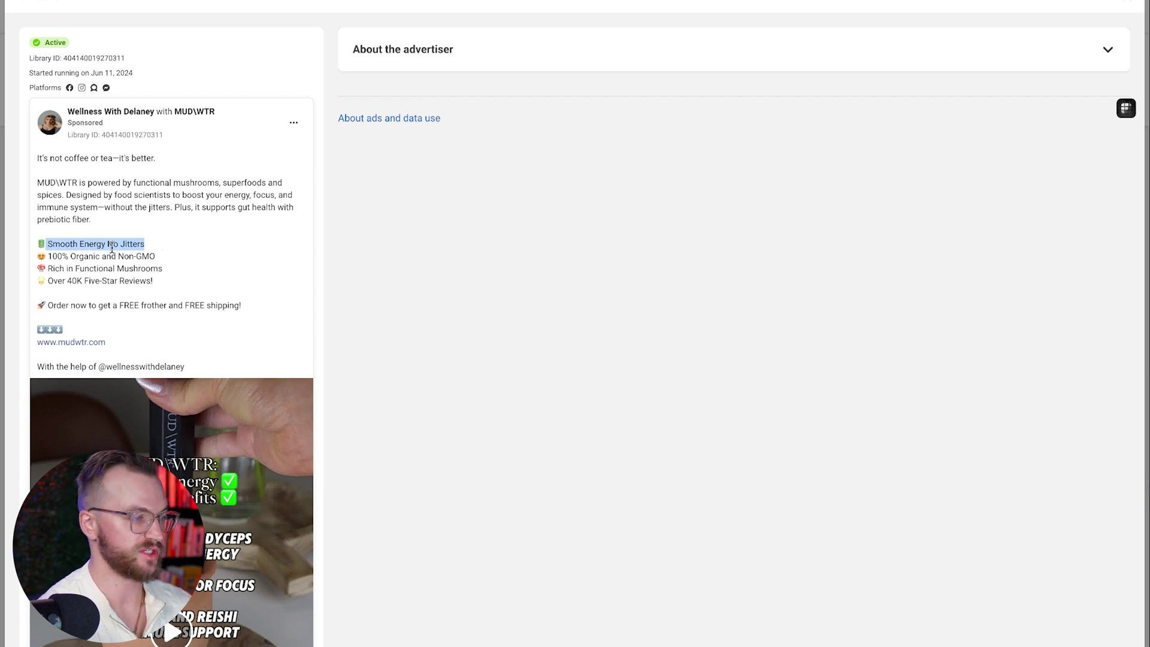
click(167, 261)
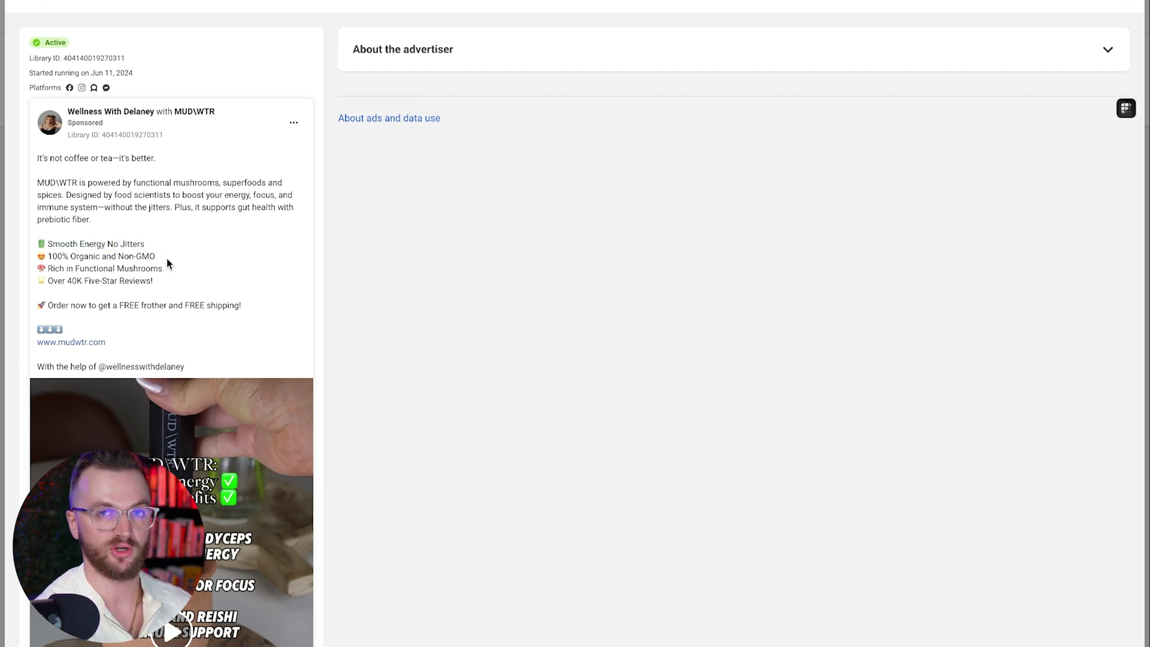
drag(161, 257, 47, 257)
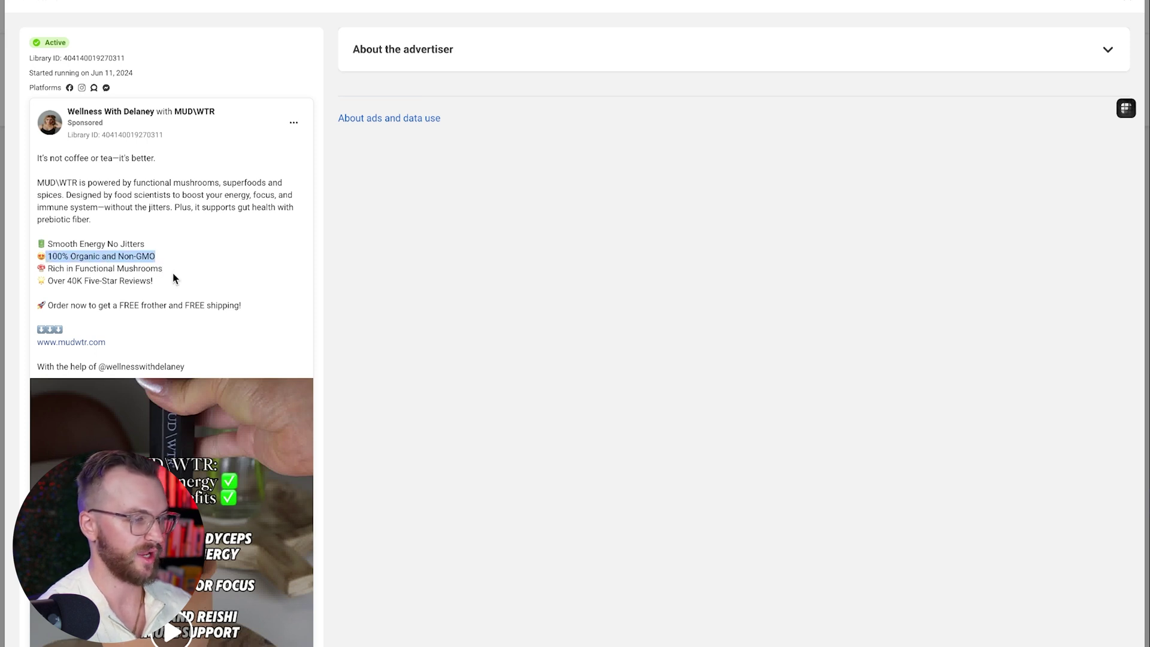
Scroll through the rest of the ad, then close the details to return to MUD\WTR's results
scroll(174, 279, down, 4)
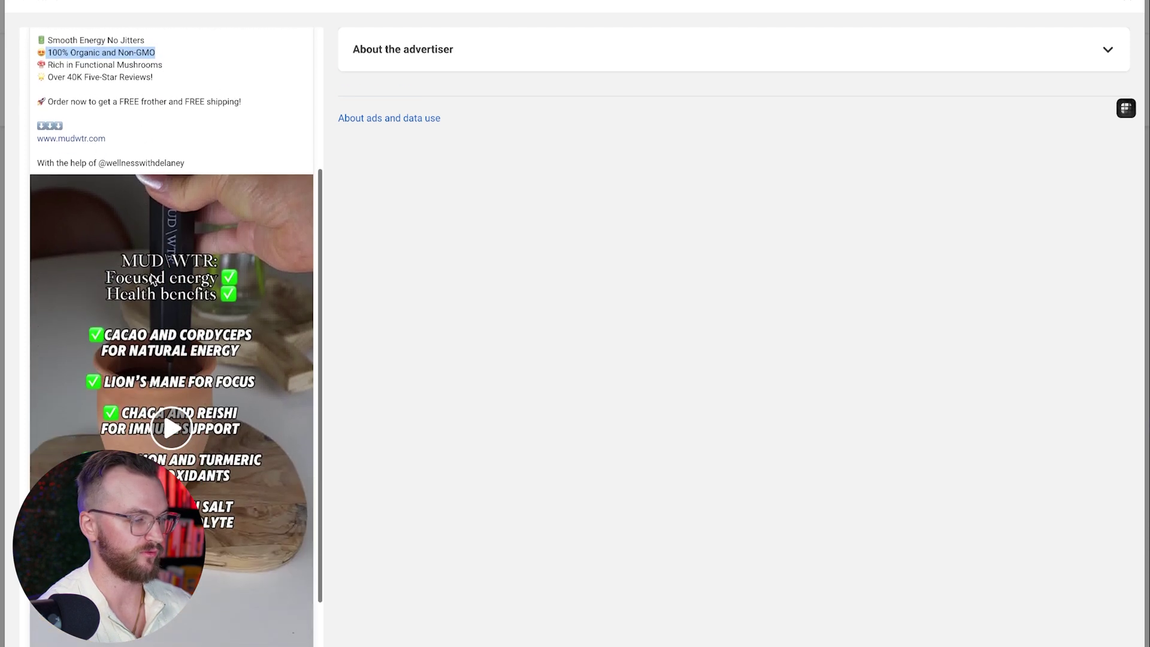
scroll(153, 279, down, 1)
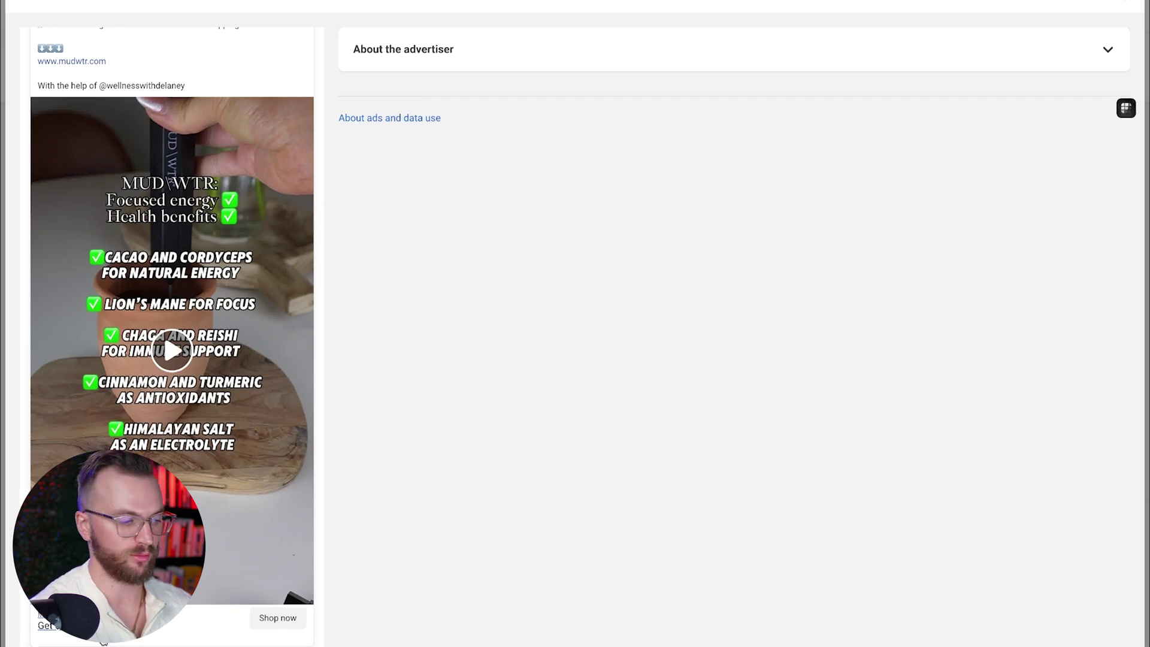
key(Escape)
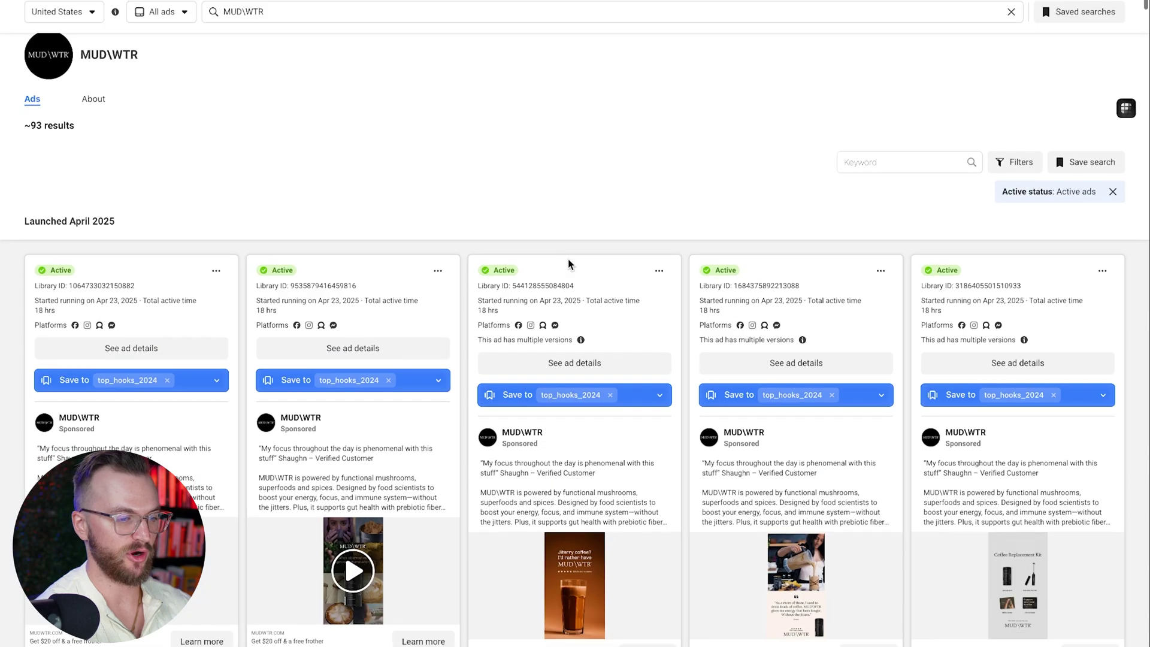
scroll(569, 263, down, 1)
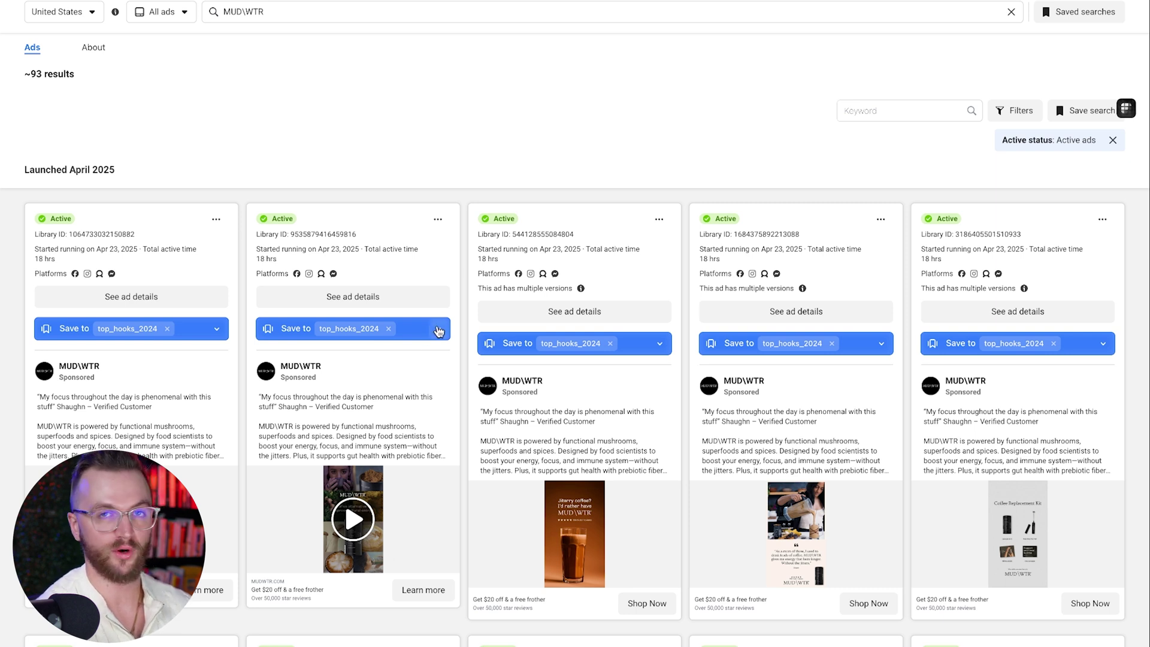
click(439, 332)
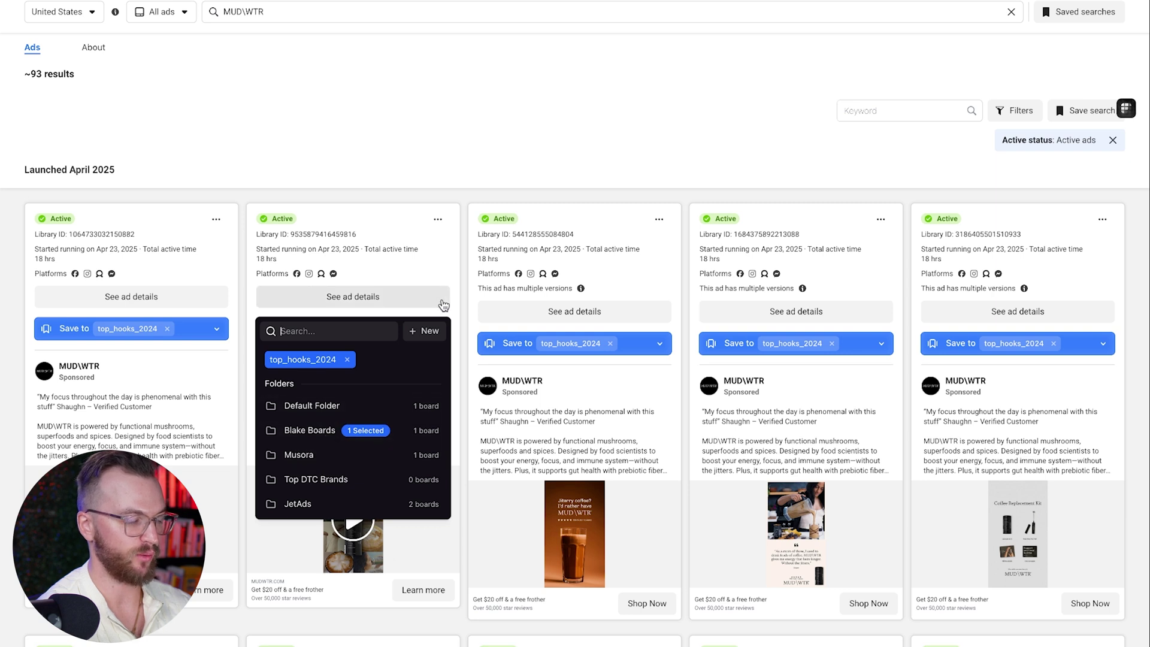
click(461, 293)
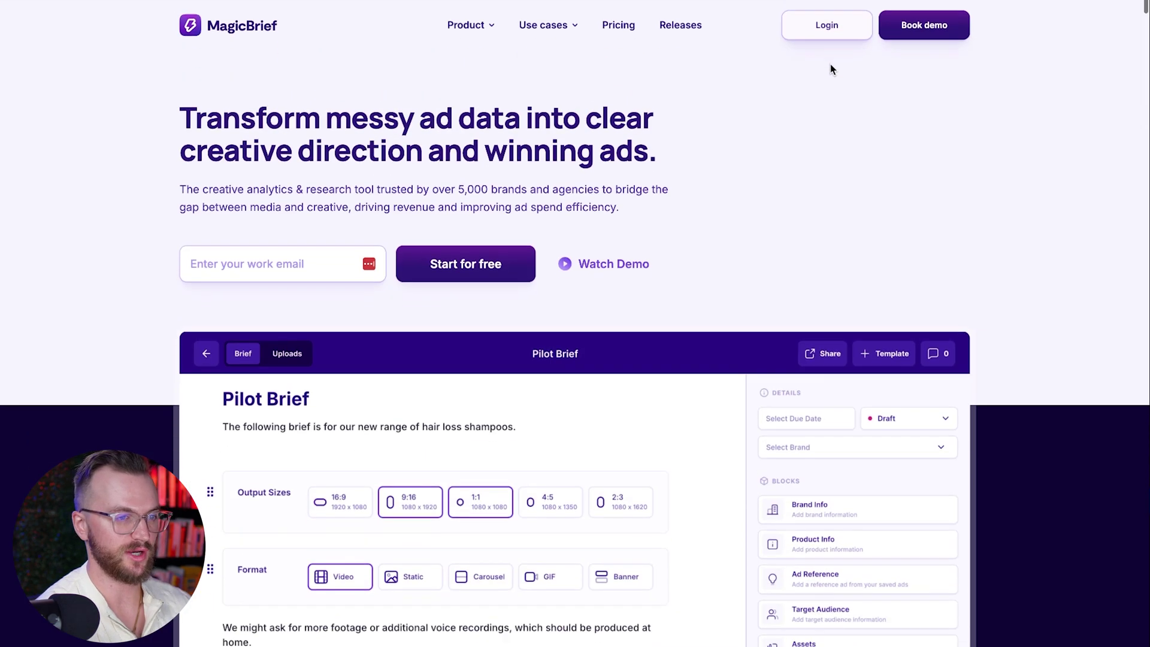
scroll(830, 63, down, 1)
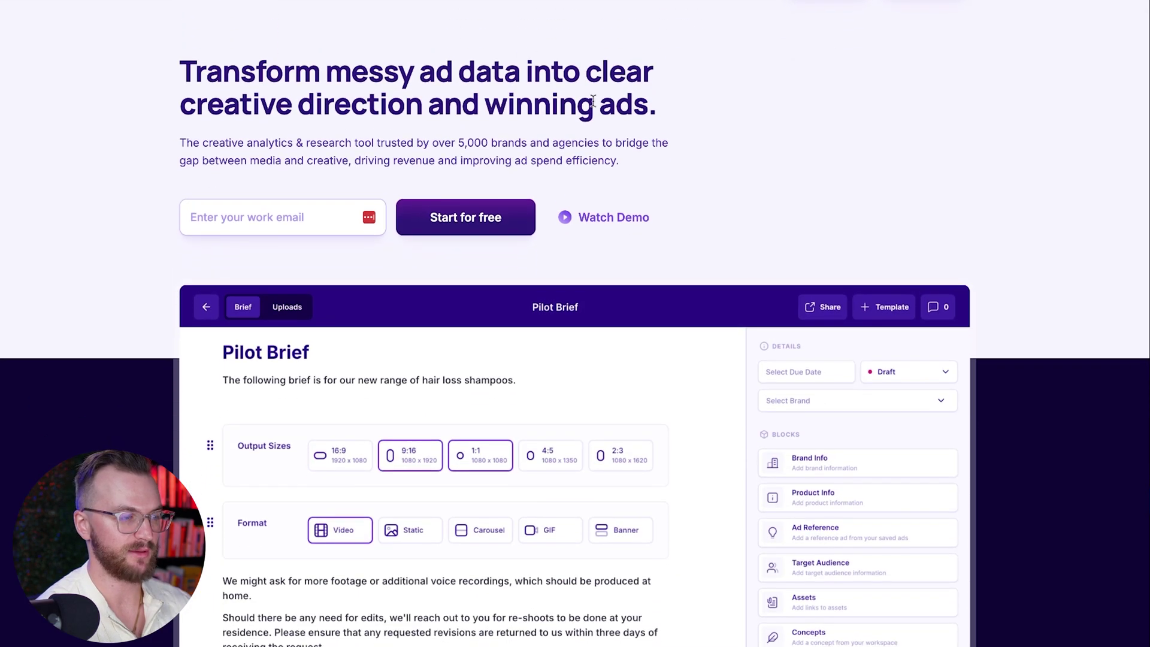
scroll(687, 149, down, 8)
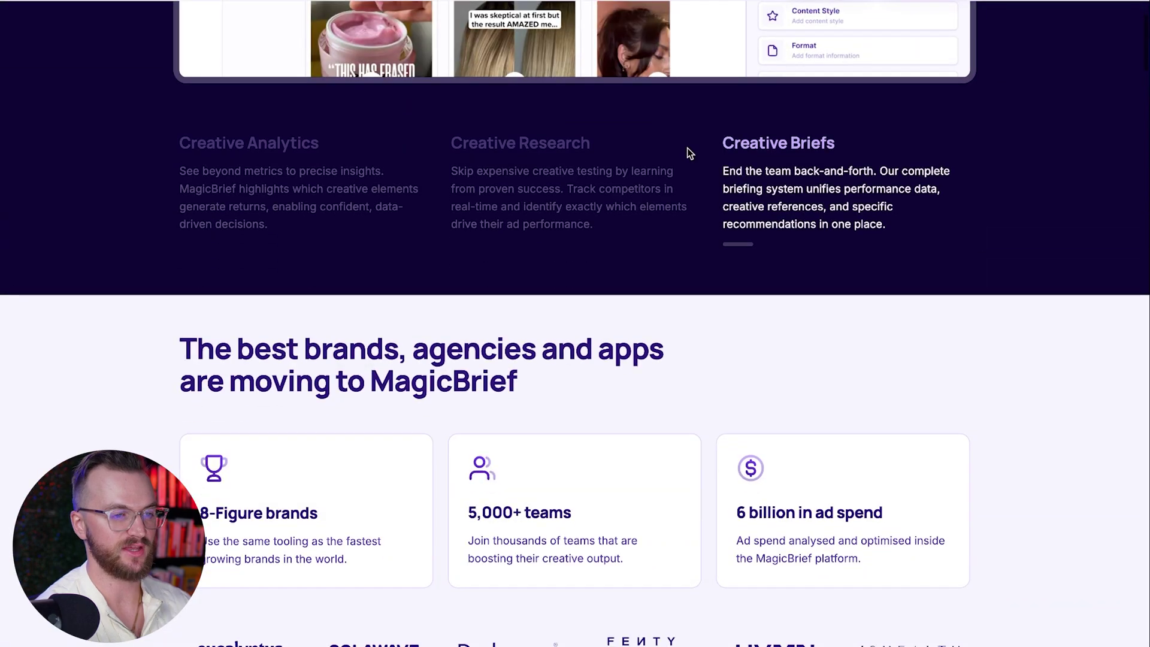
scroll(687, 154, down, 10)
scroll(693, 120, up, 18)
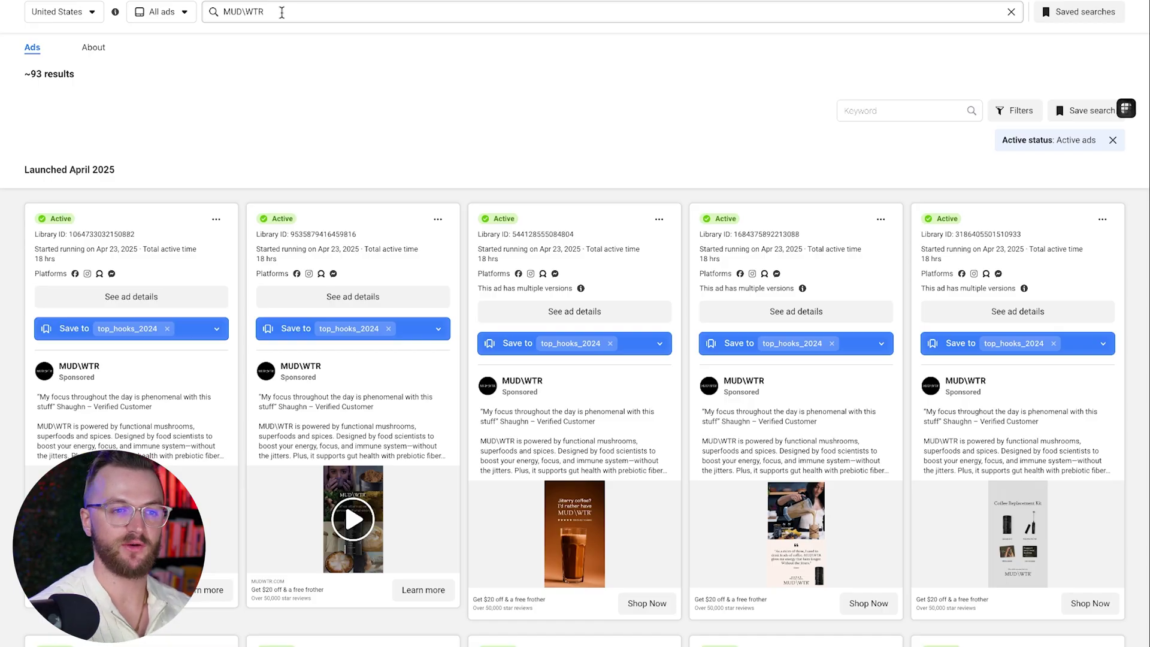
drag(282, 12, 208, 16)
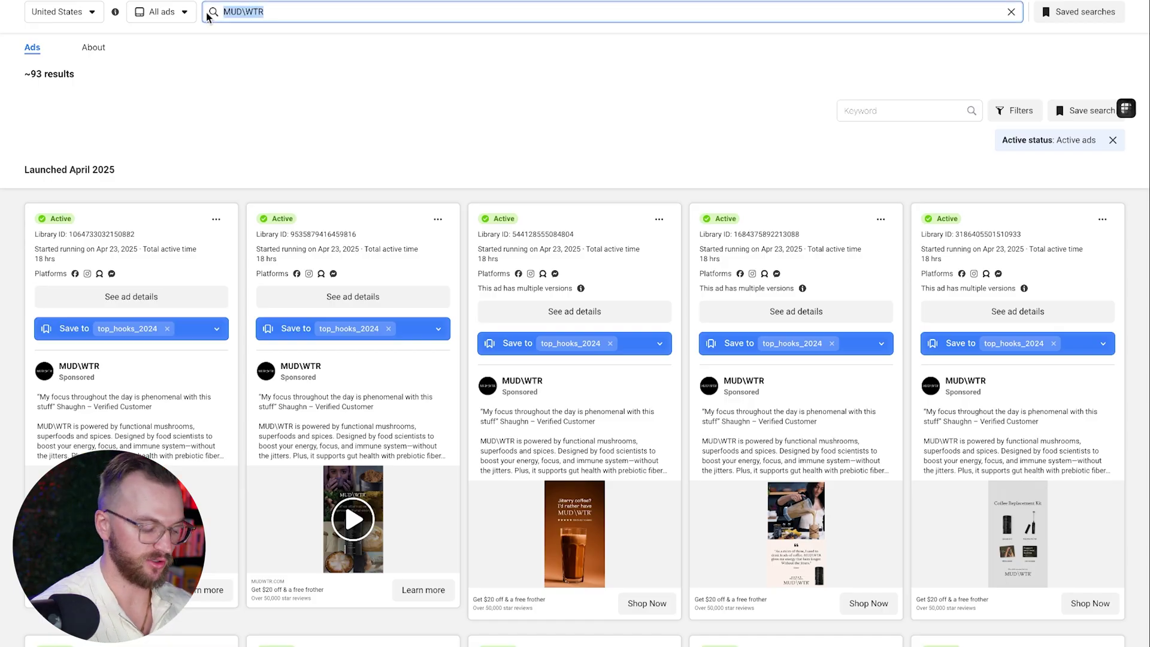
Search 'nike' and load the main Nike advertiser's ads
text(nike)
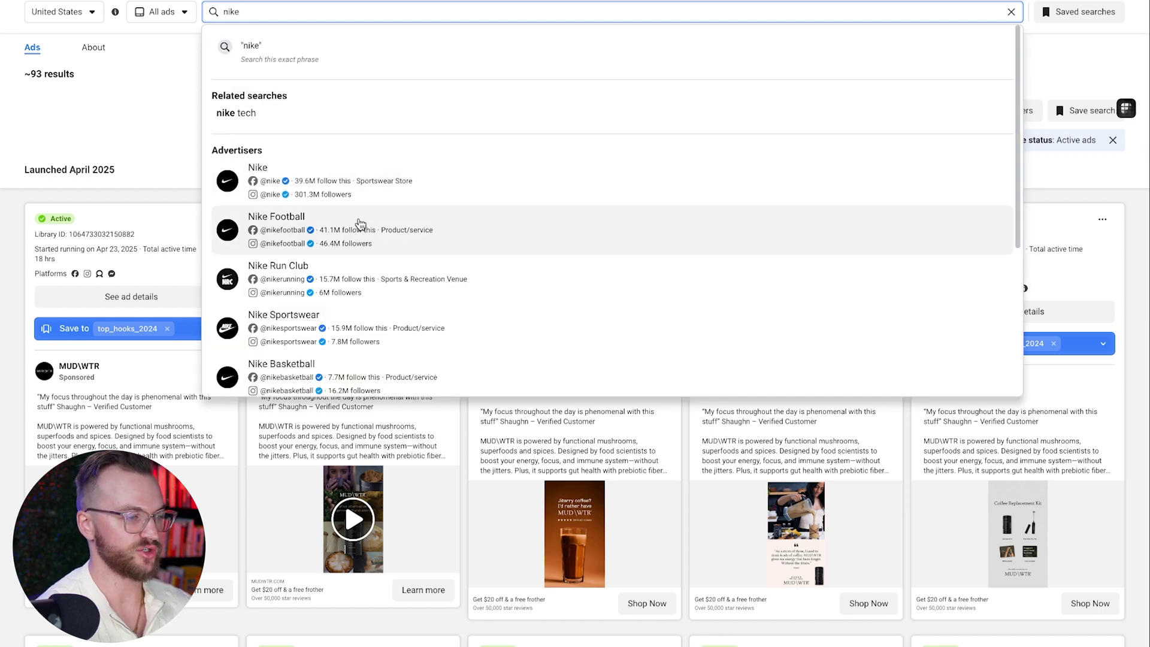
scroll(360, 225, down, 3)
scroll(358, 230, down, 1)
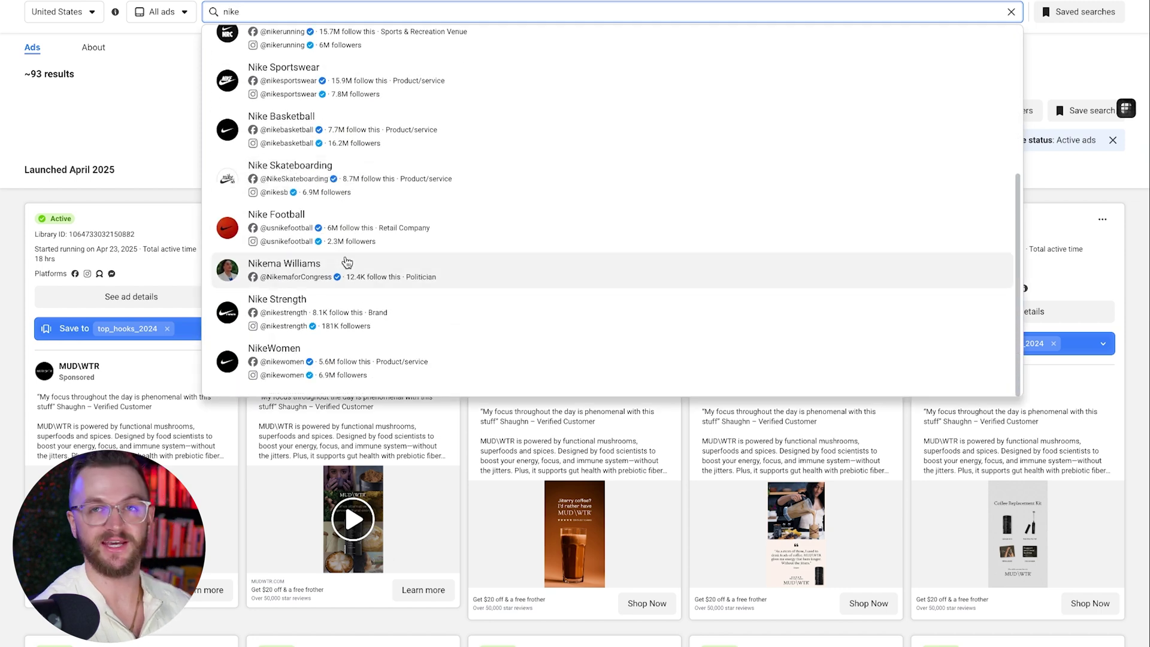
scroll(347, 261, up, 4)
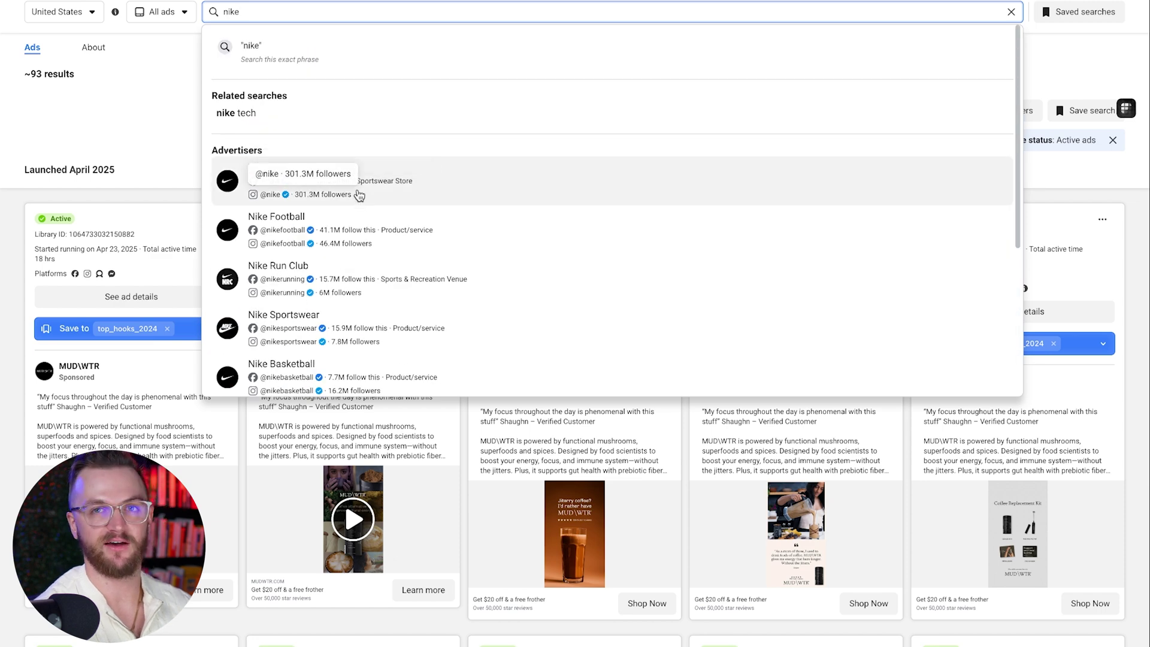
click(360, 194)
click(360, 194)
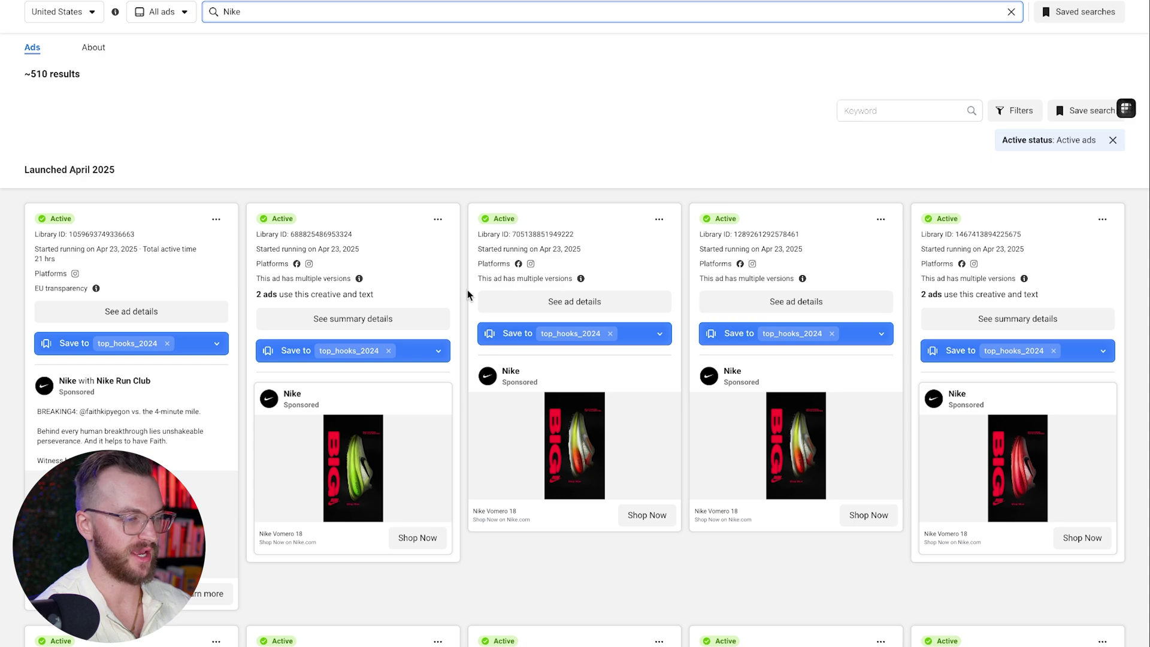
Scroll through Nike's roughly 510 active ads
scroll(468, 294, down, 10)
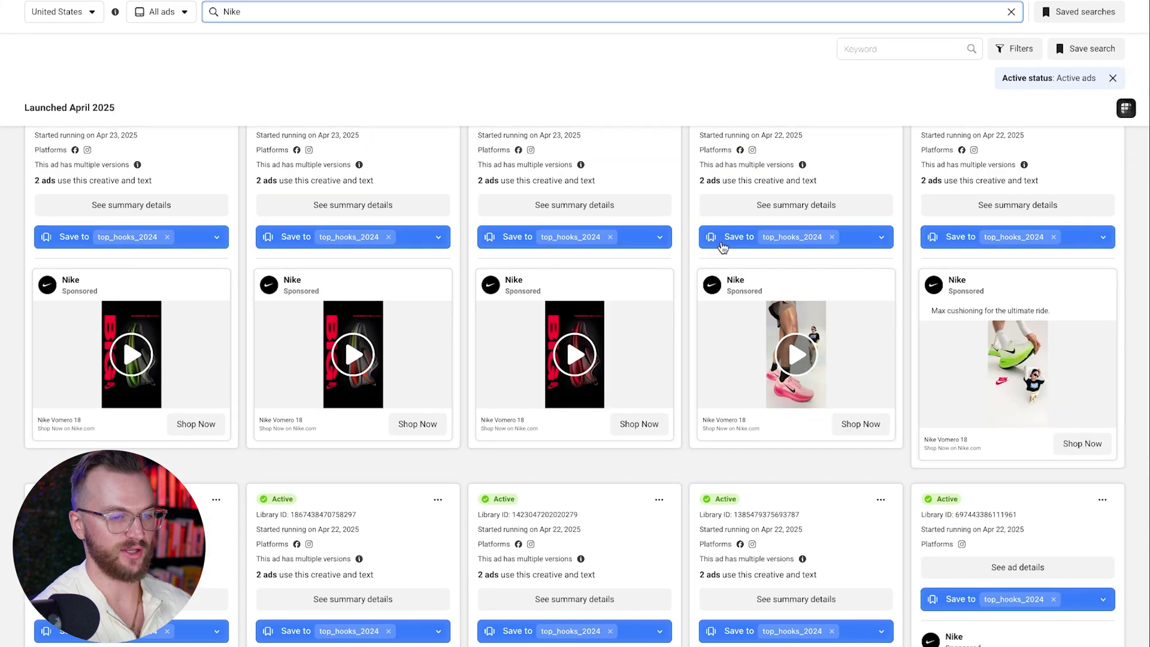
scroll(706, 375, down, 10)
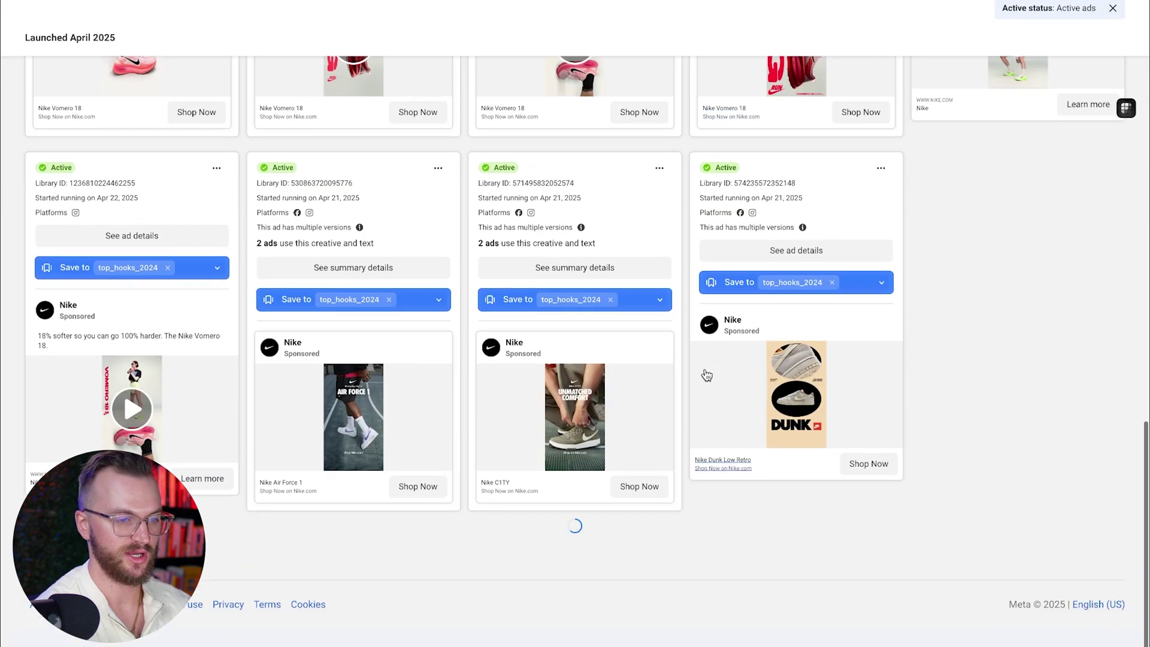
scroll(707, 375, down, 10)
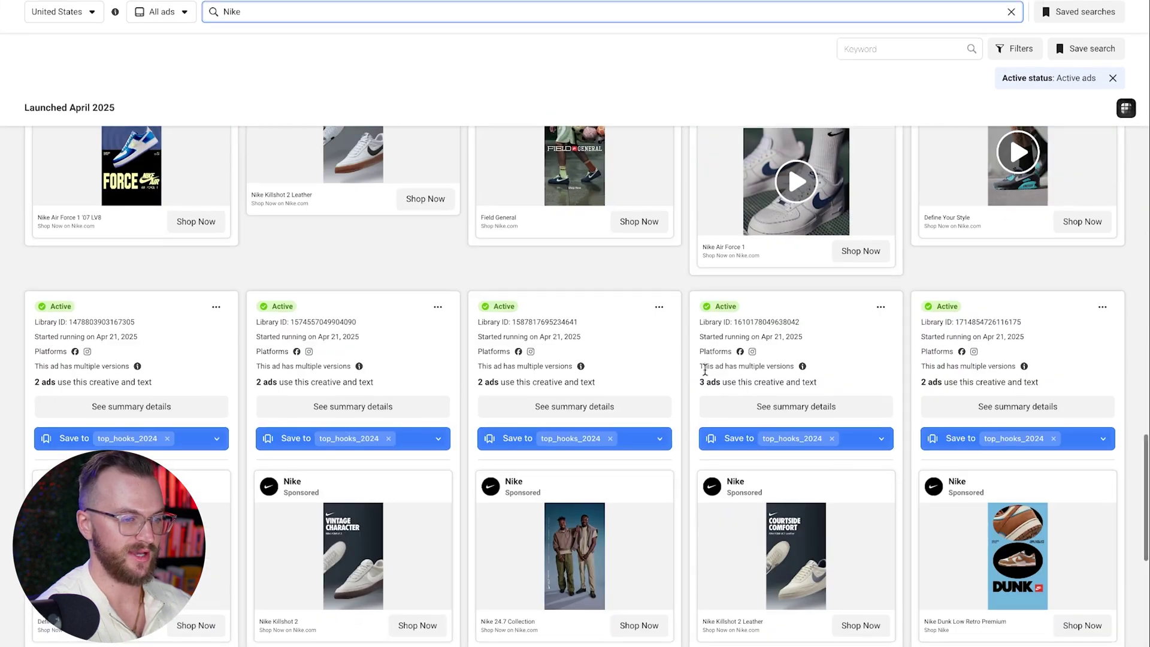
click(593, 340)
scroll(677, 398, down, 8)
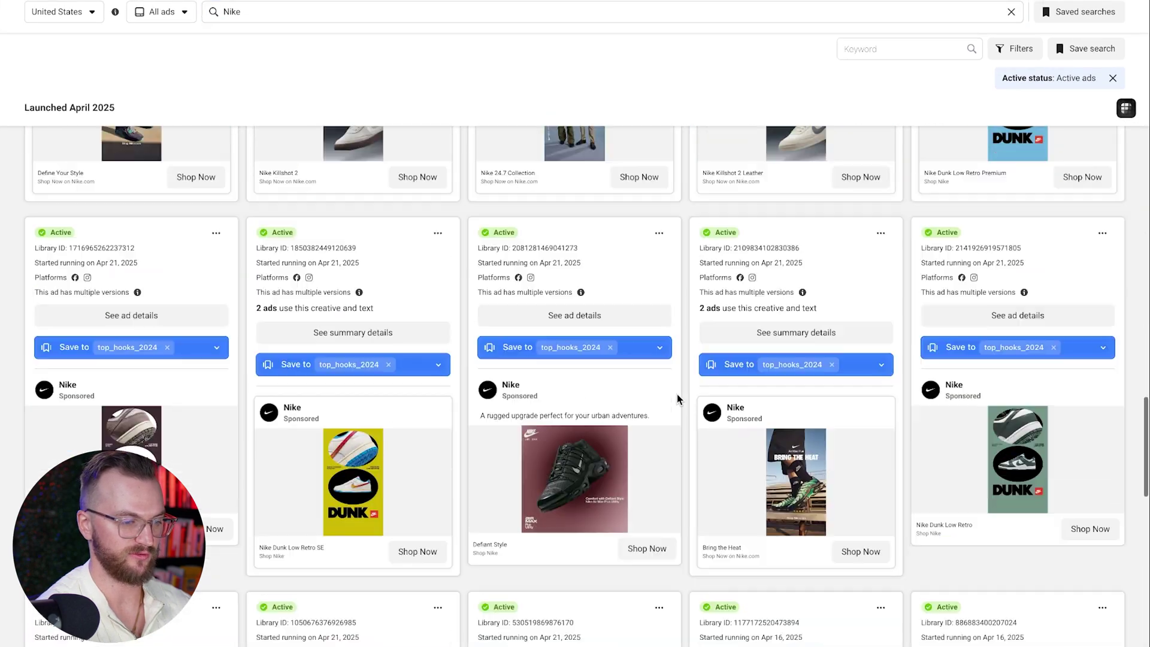
scroll(678, 398, down, 20)
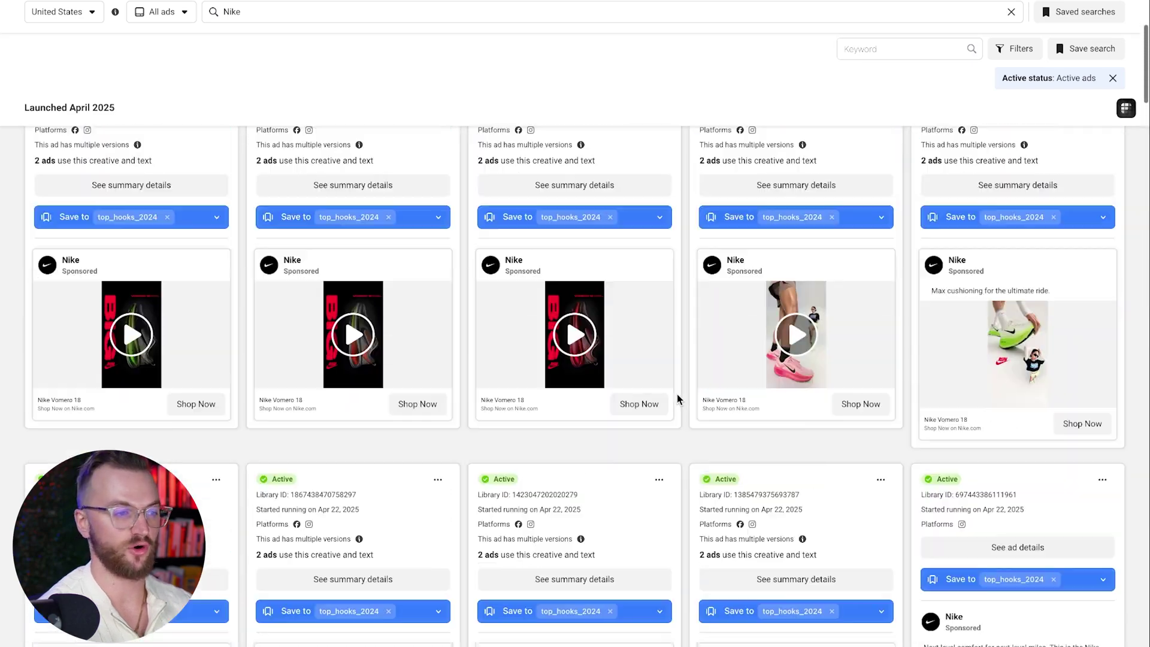
scroll(678, 399, up, 20)
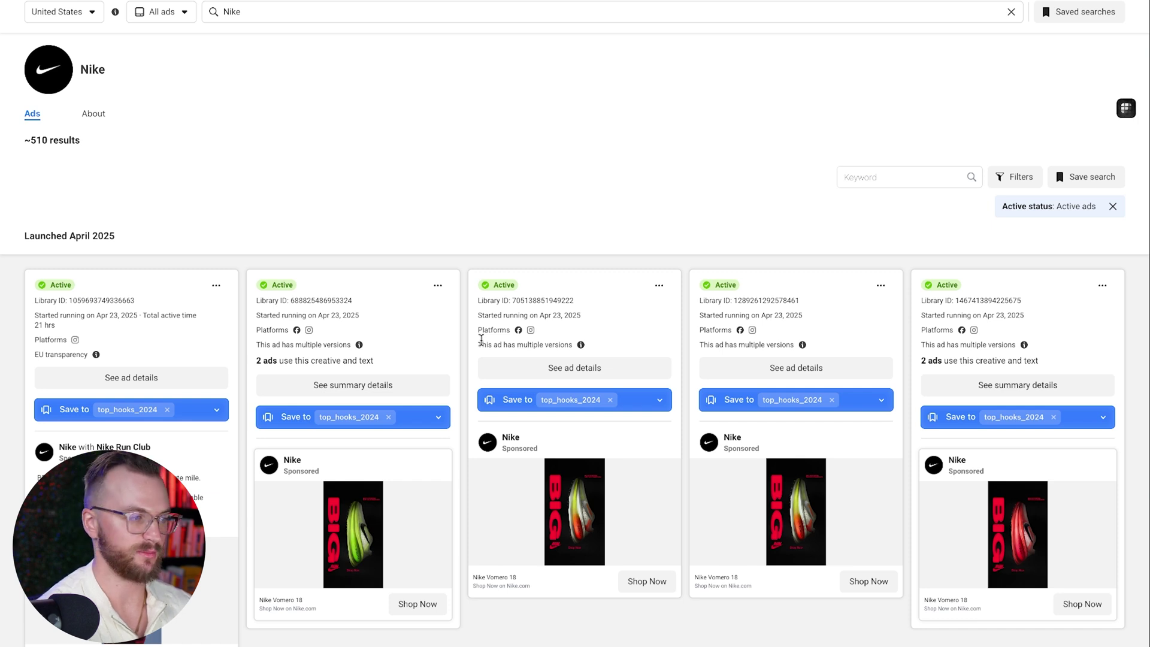
Search 'apple', open the Apple advertiser's ads, note its 500 results count and scroll through them
click(300, 12)
text(apple)
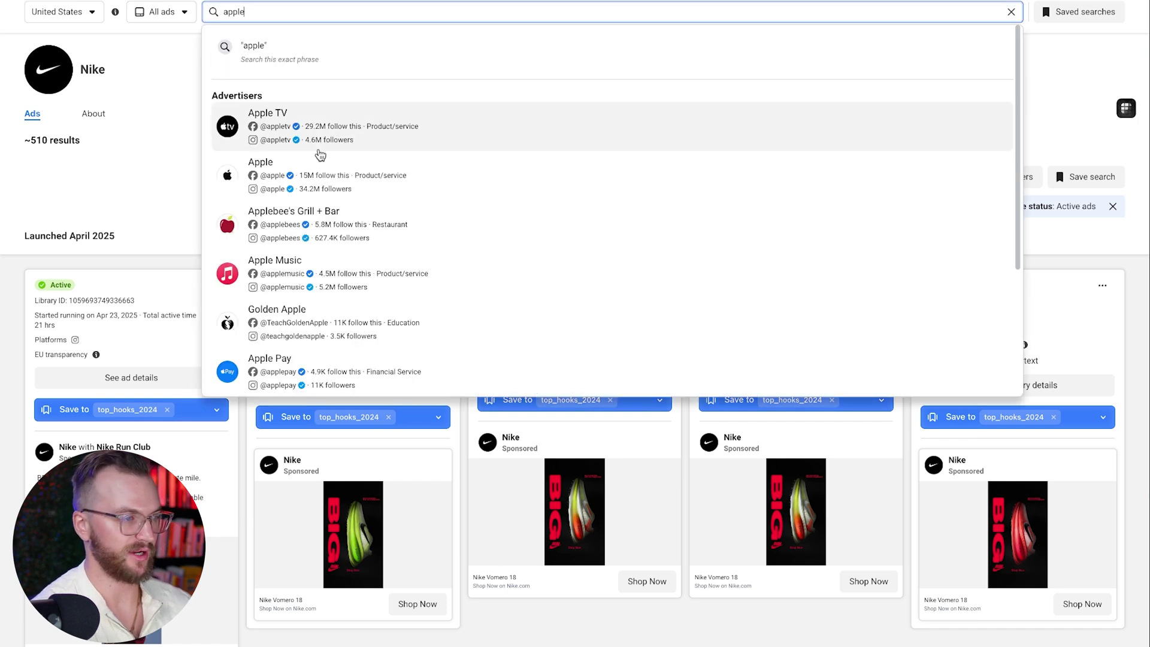
click(336, 166)
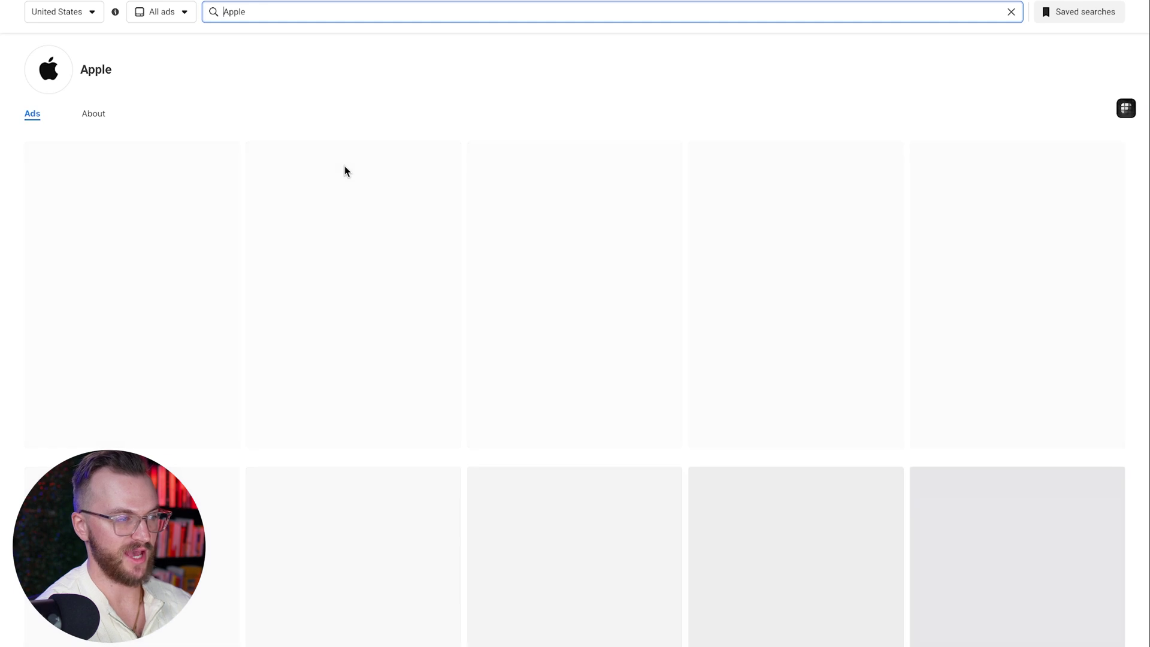
drag(81, 140, 34, 140)
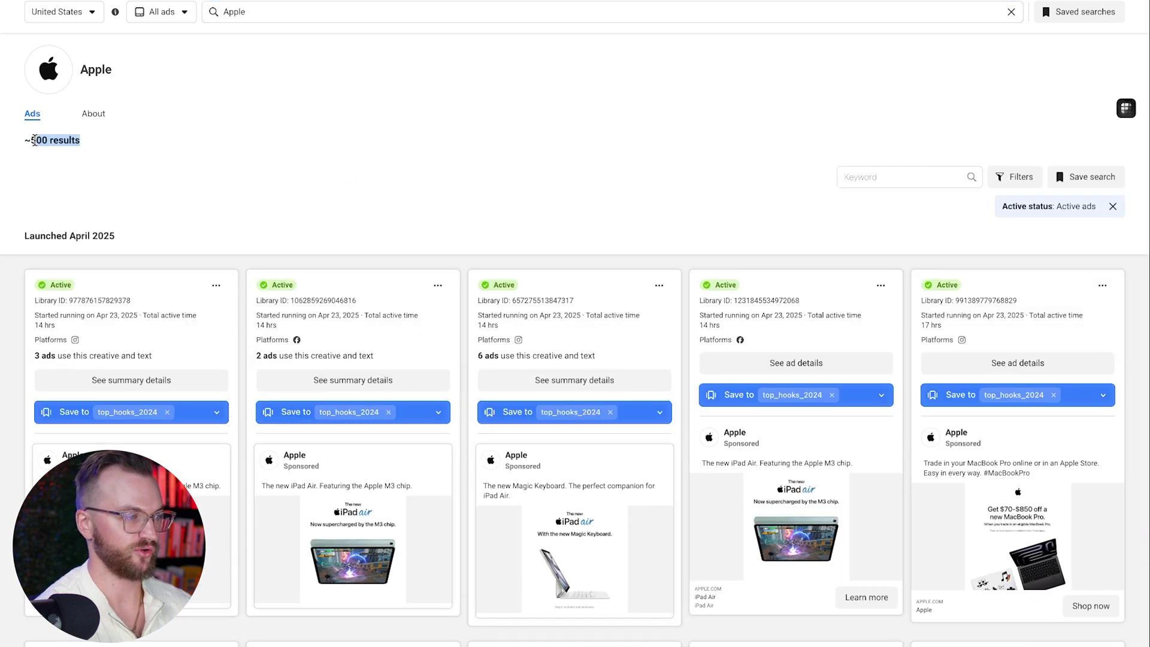
scroll(402, 232, down, 2)
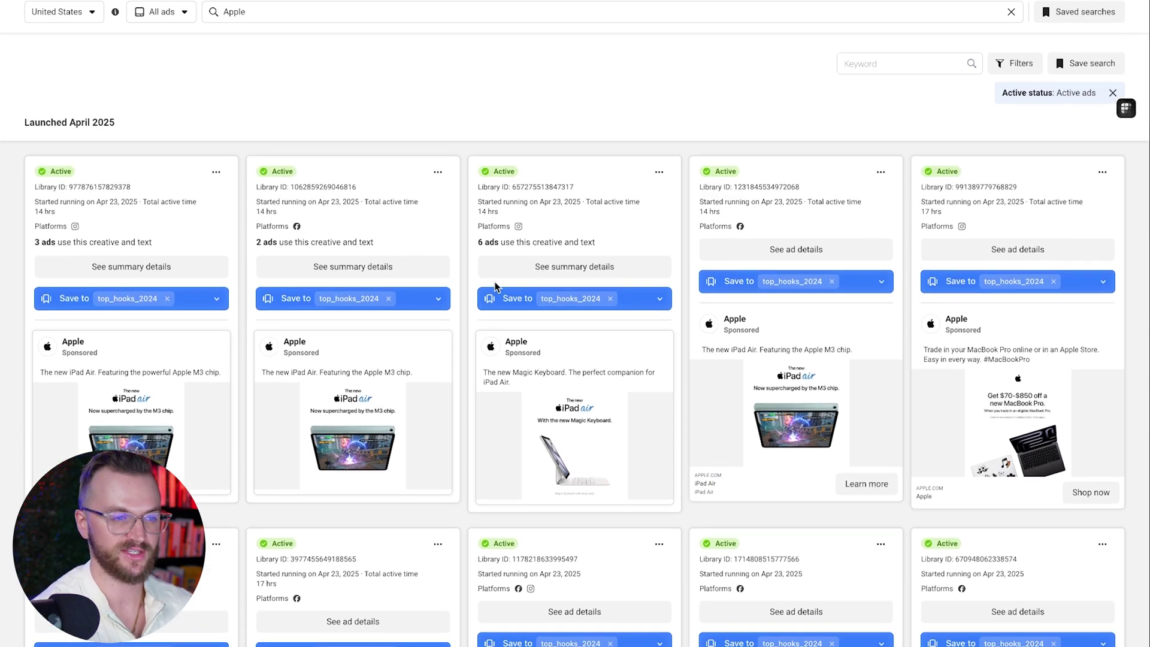
scroll(700, 339, down, 10)
scroll(700, 340, down, 5)
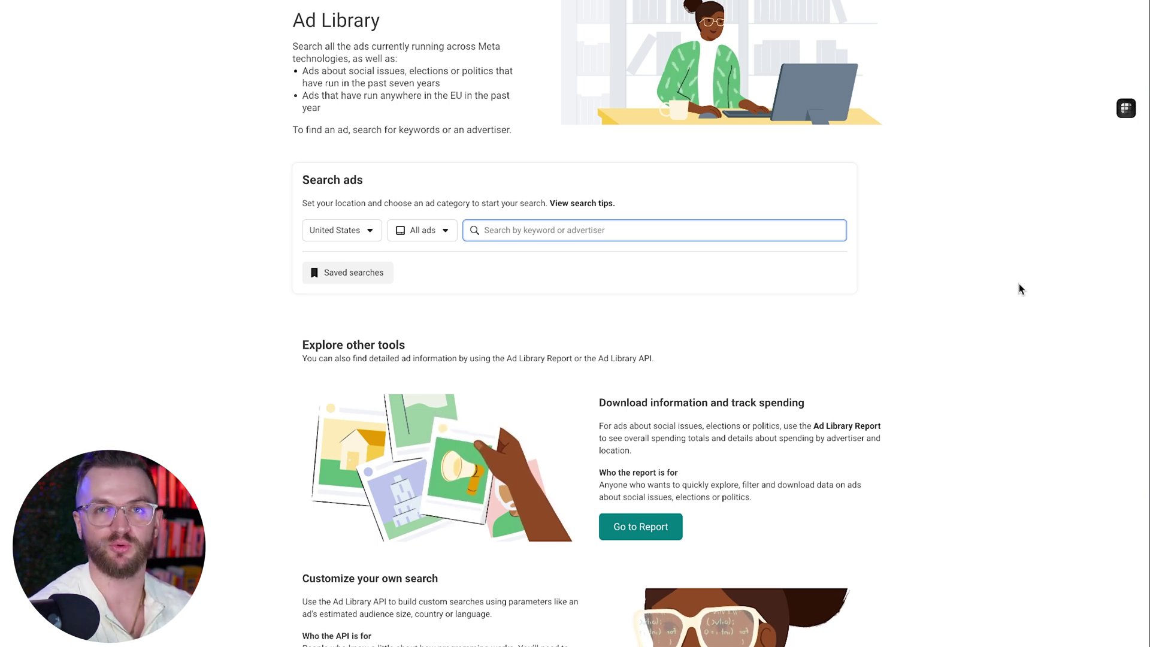
Run a keyword search for 'golf shoe' and scroll the results down to True Linkswear's comfortable-shoe ads
text(golf sh)
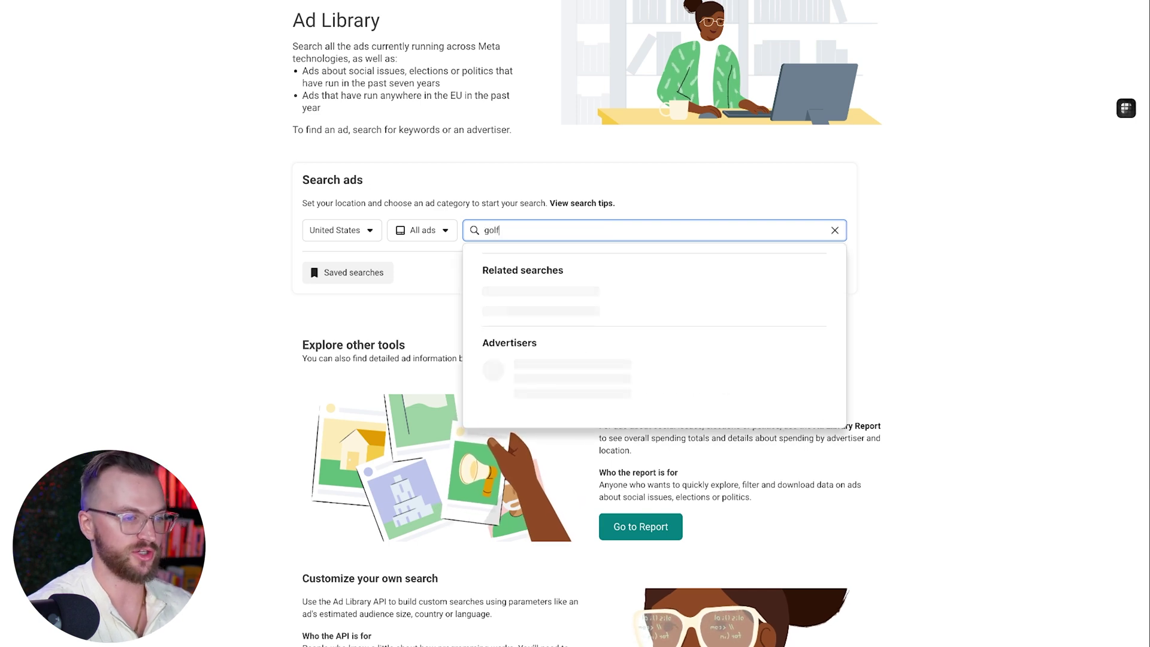
text(oe)
key(Return)
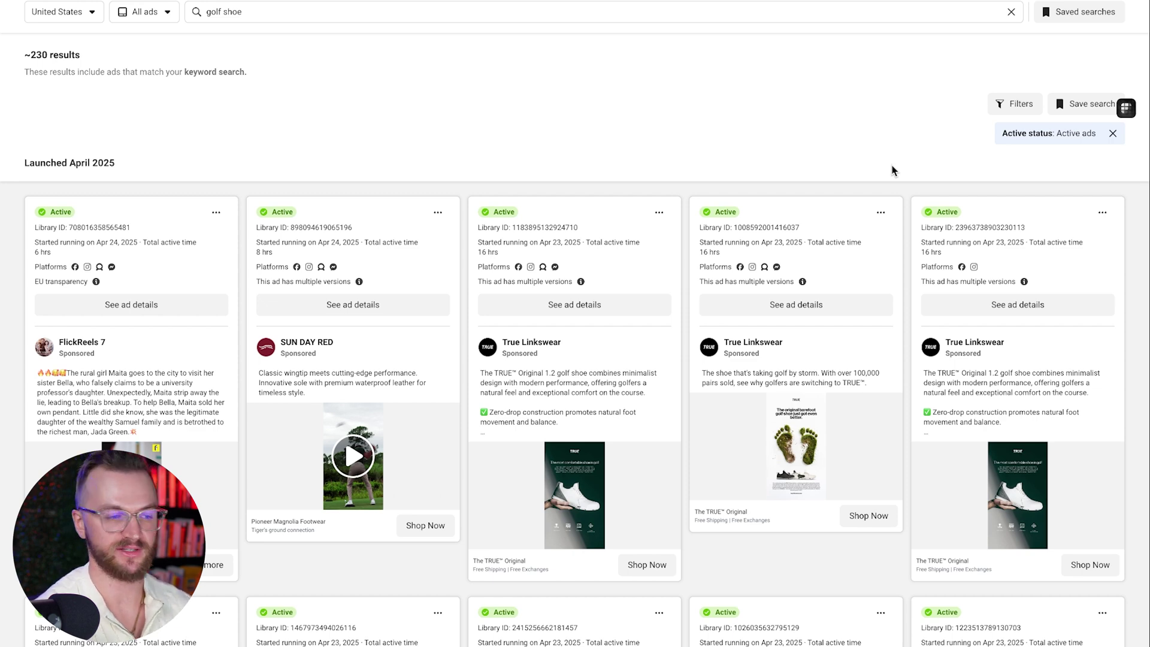
scroll(893, 170, down, 5)
scroll(556, 208, up, 2)
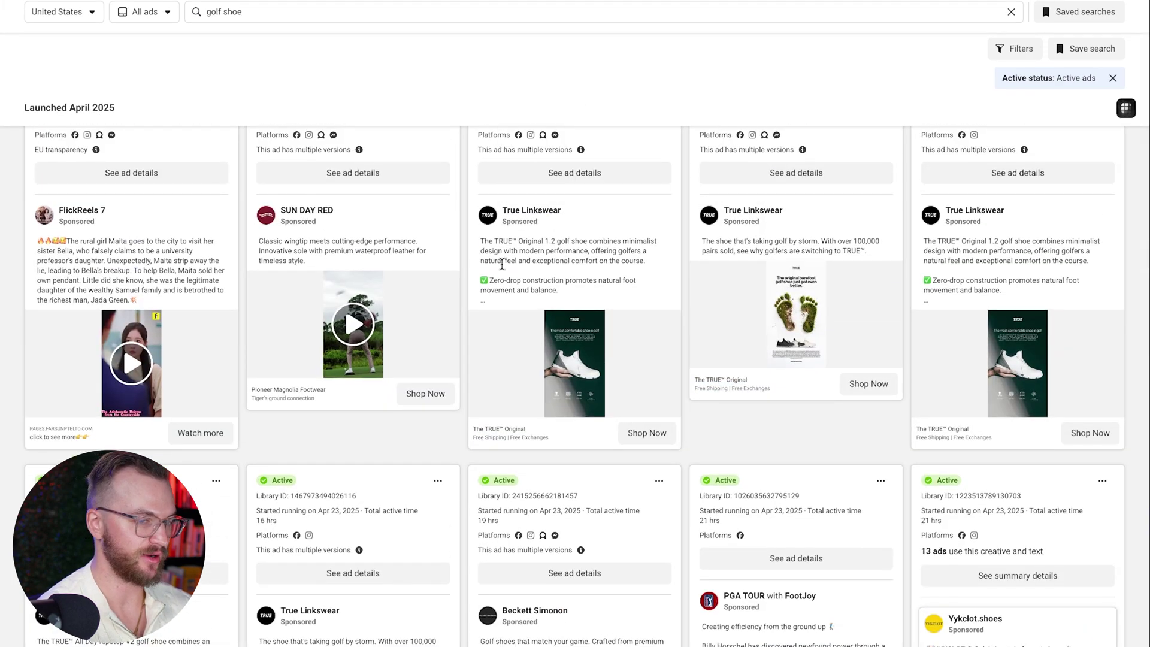
scroll(539, 299, down, 5)
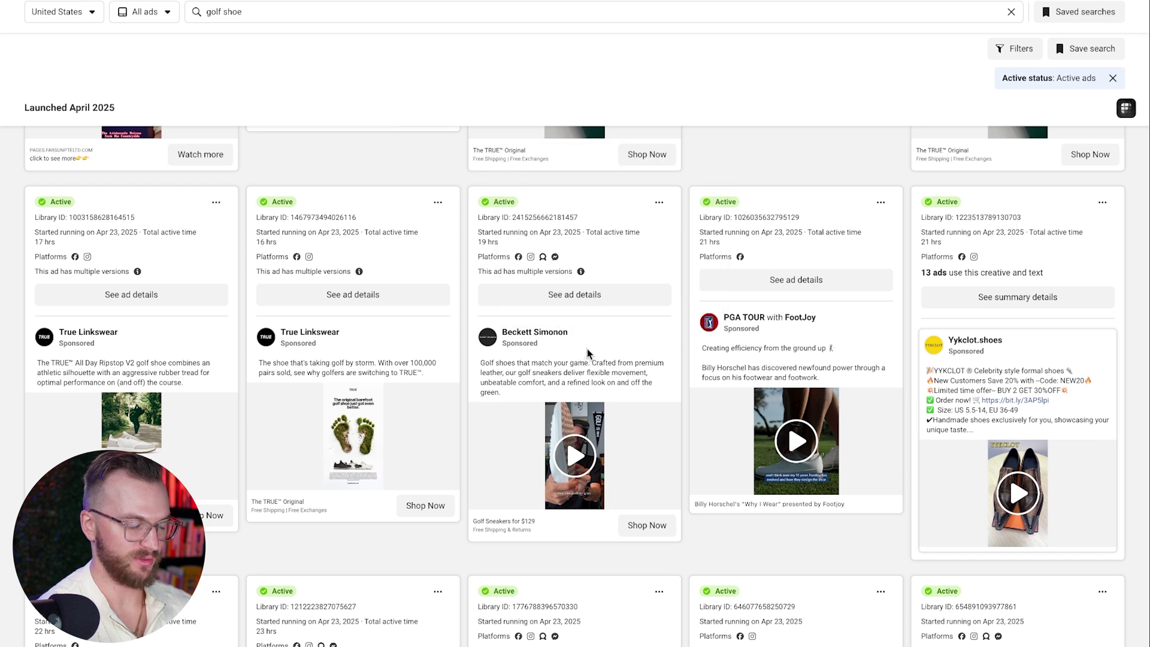
scroll(659, 347, down, 1)
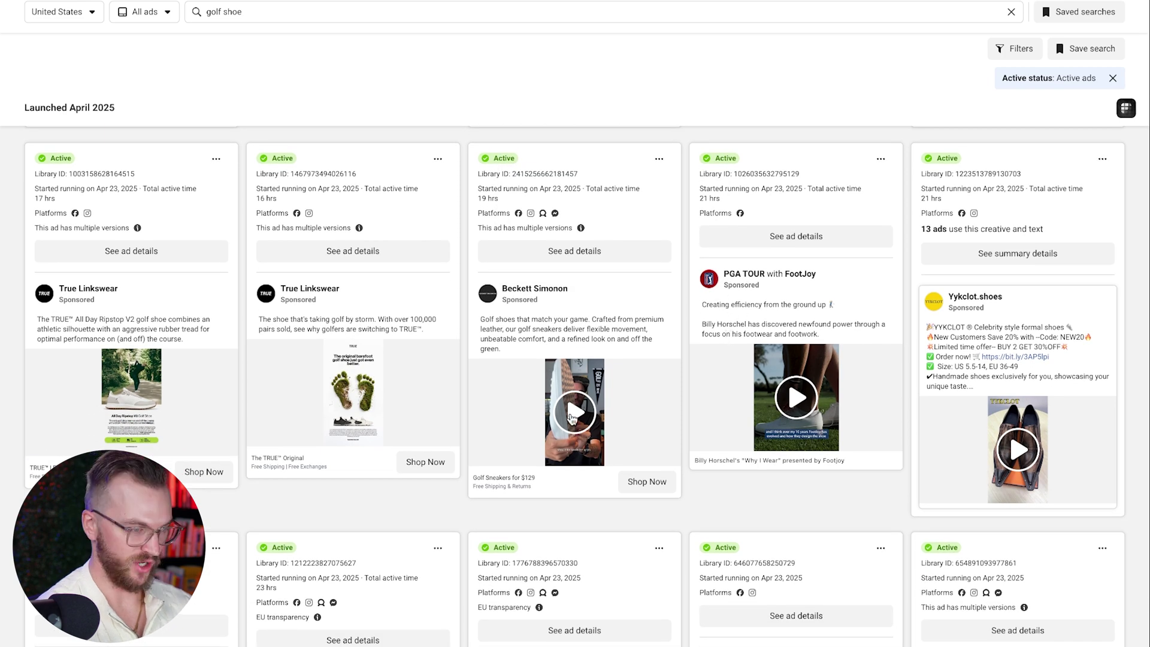
scroll(981, 309, down, 6)
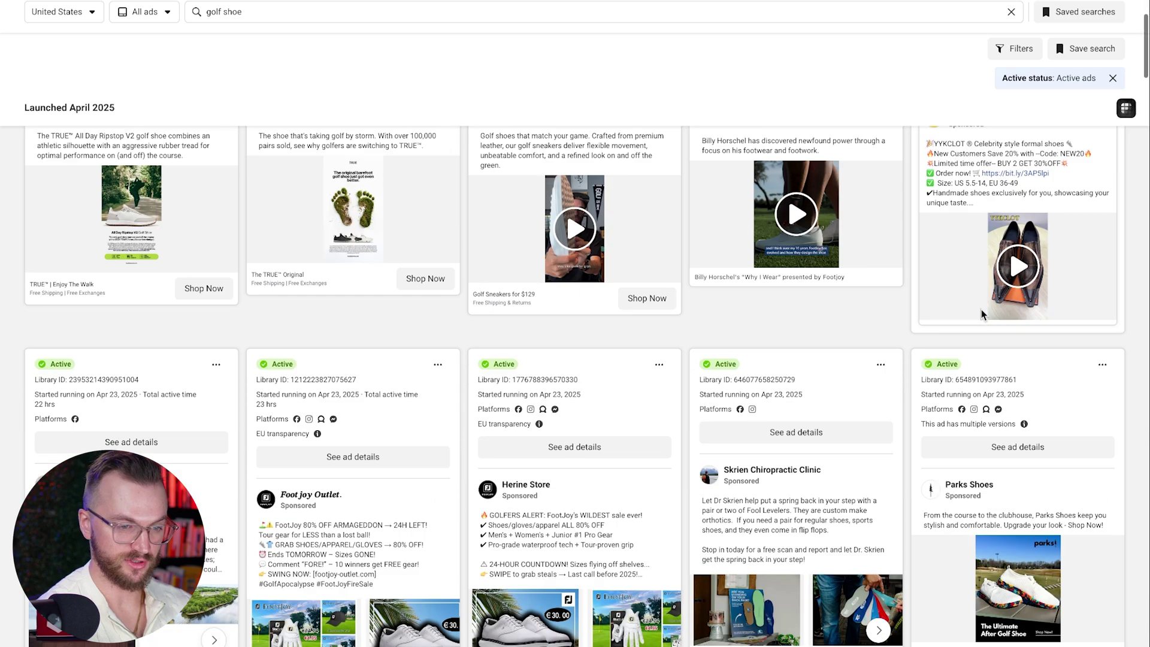
scroll(705, 294, down, 12)
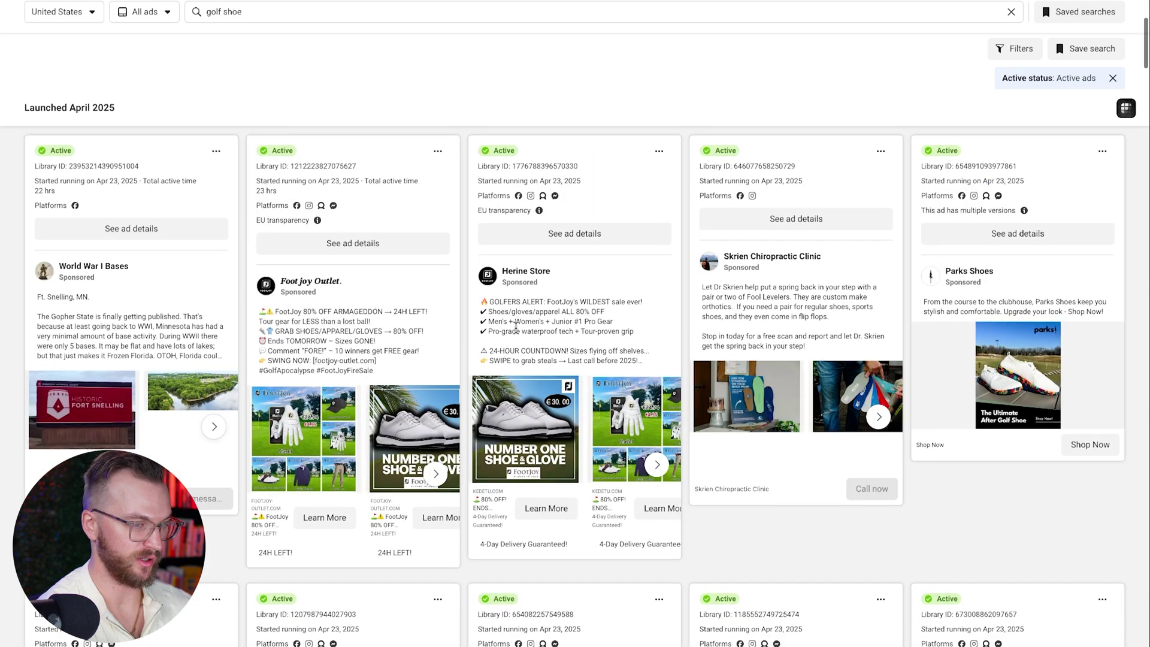
scroll(705, 294, down, 7)
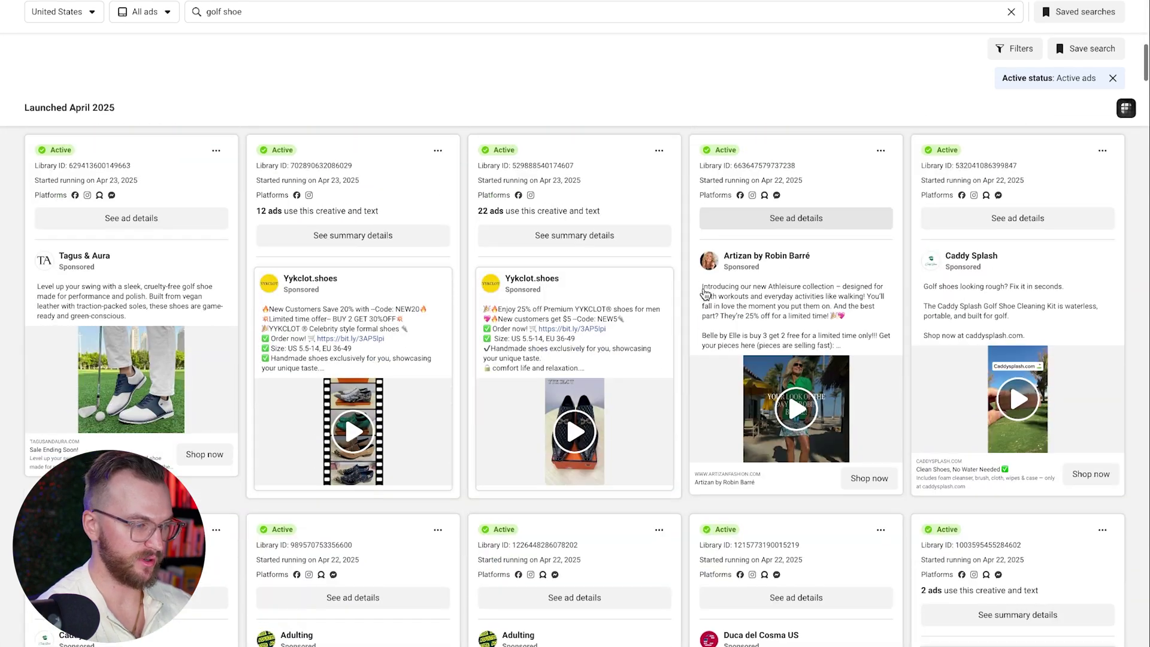
scroll(706, 293, down, 7)
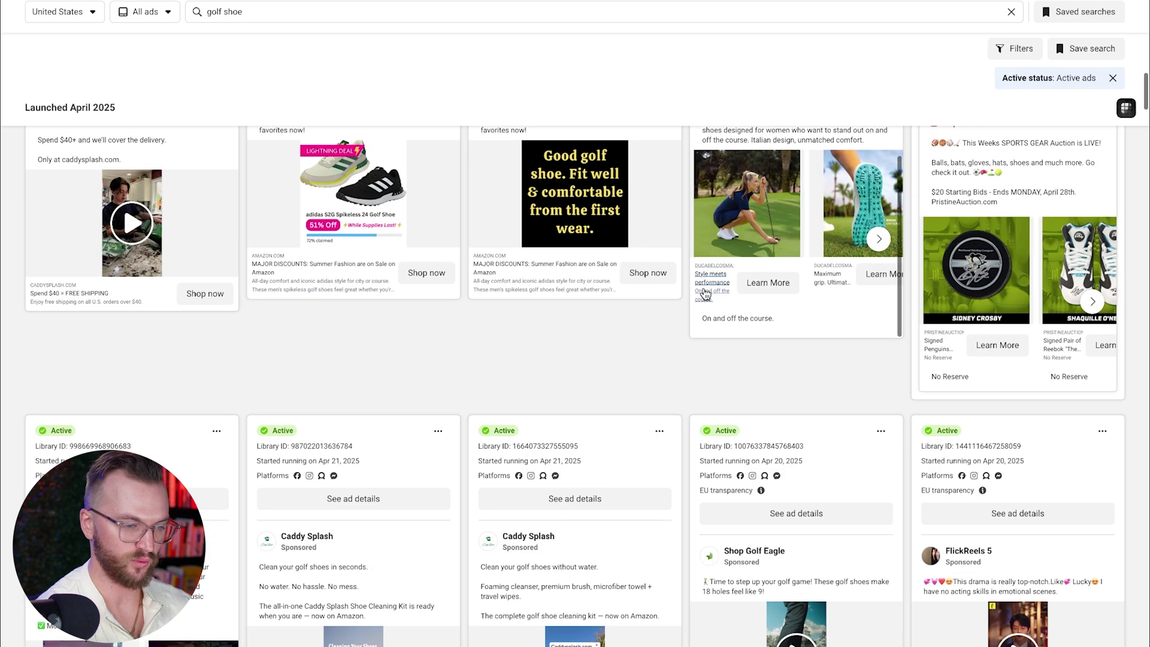
scroll(704, 289, down, 9)
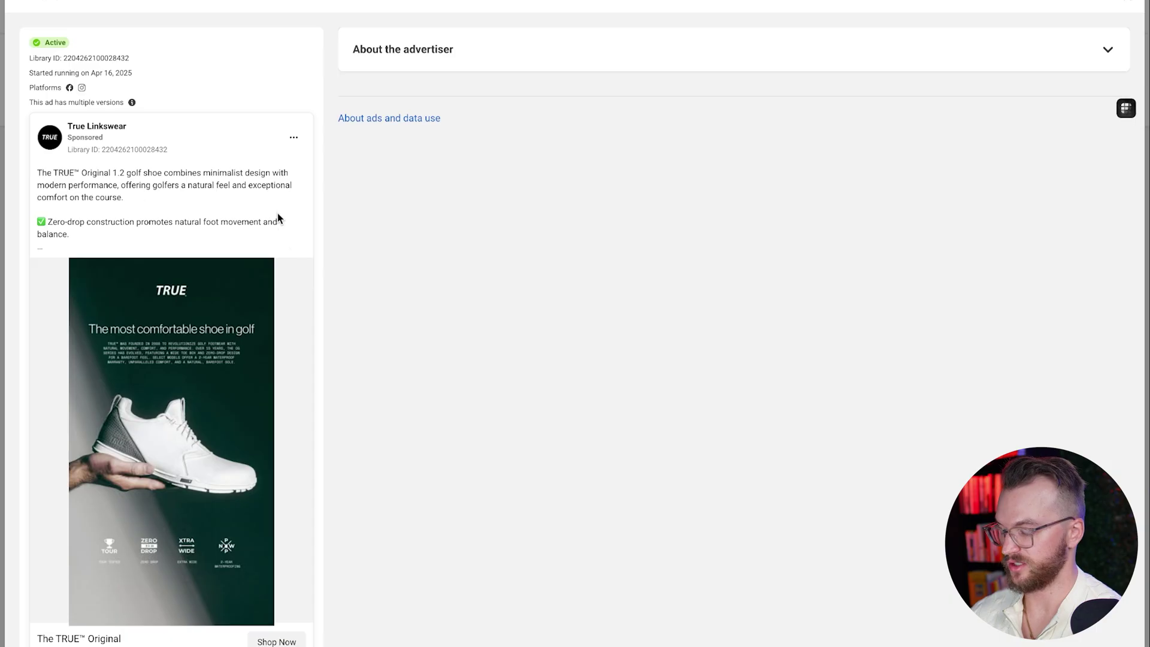
scroll(289, 249, down, 2)
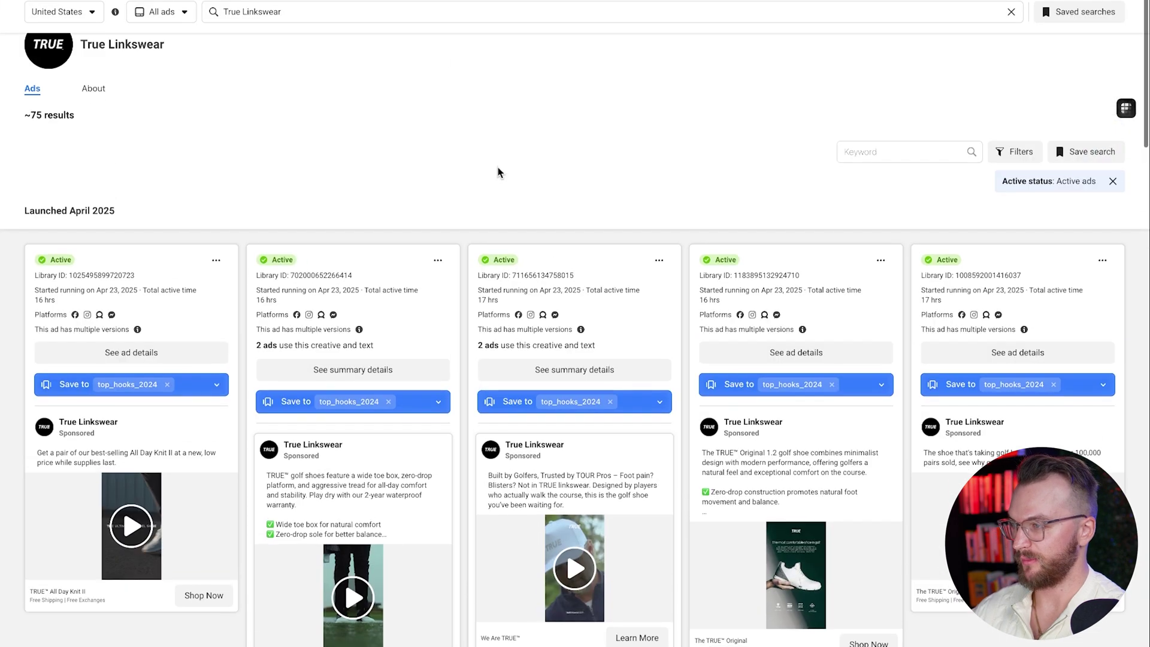
Scroll True Linkswear's ads to the December 2024 ad with the 79% comfort testimonial
drag(85, 120, 93, 149)
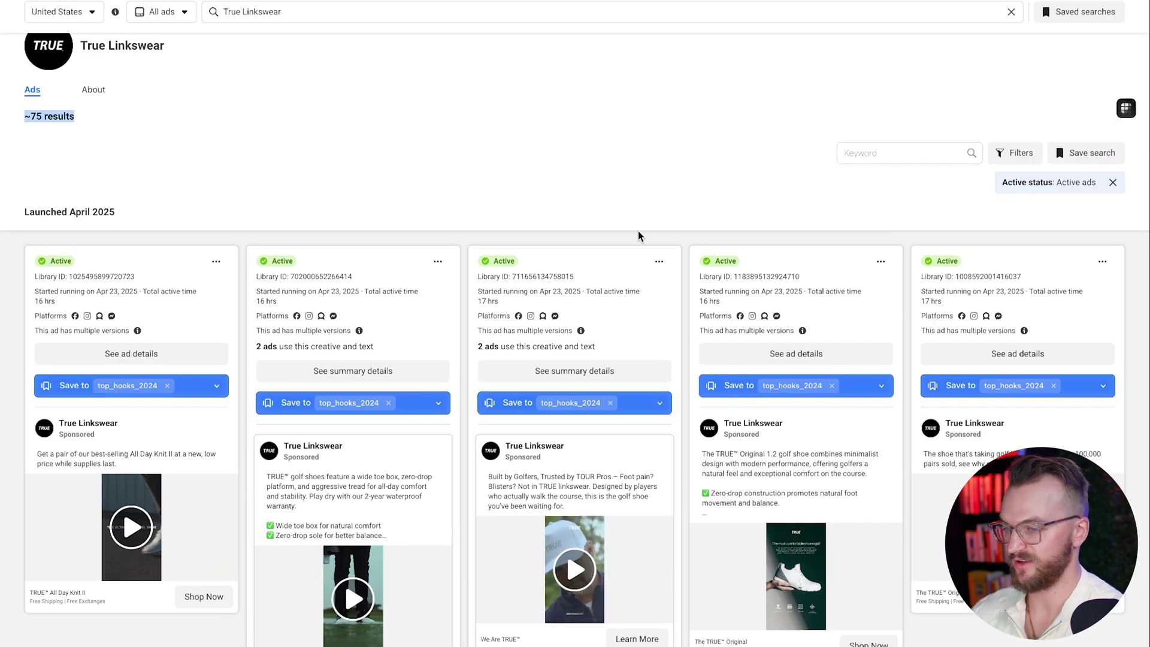
scroll(639, 237, down, 15)
scroll(640, 237, down, 15)
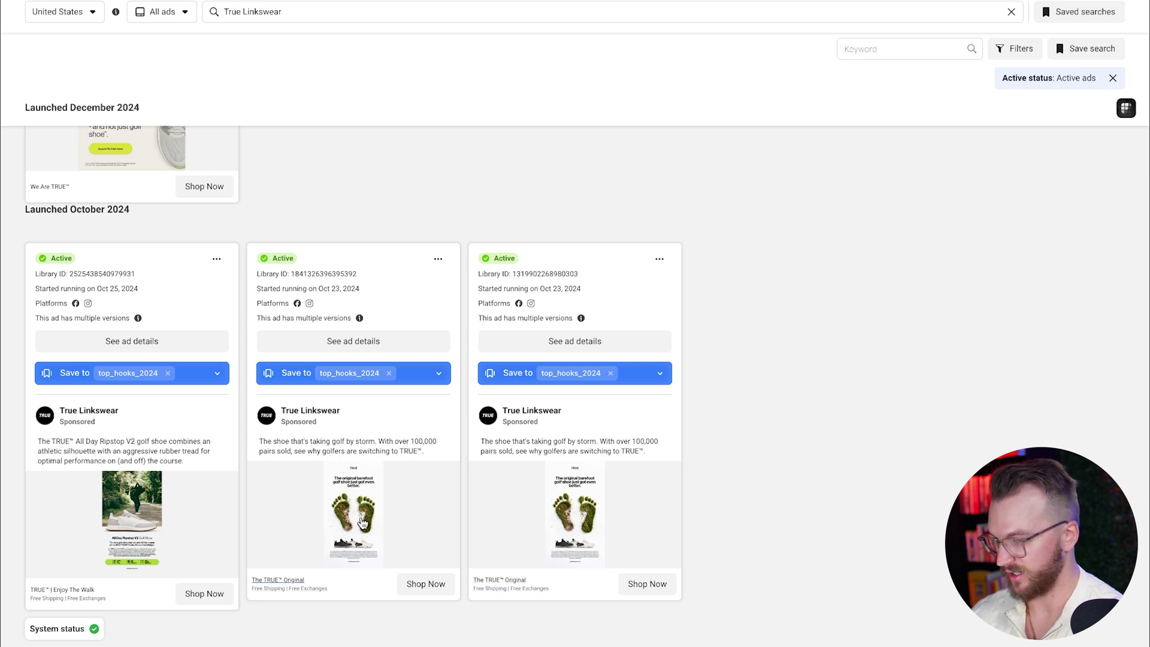
scroll(169, 275, up, 3)
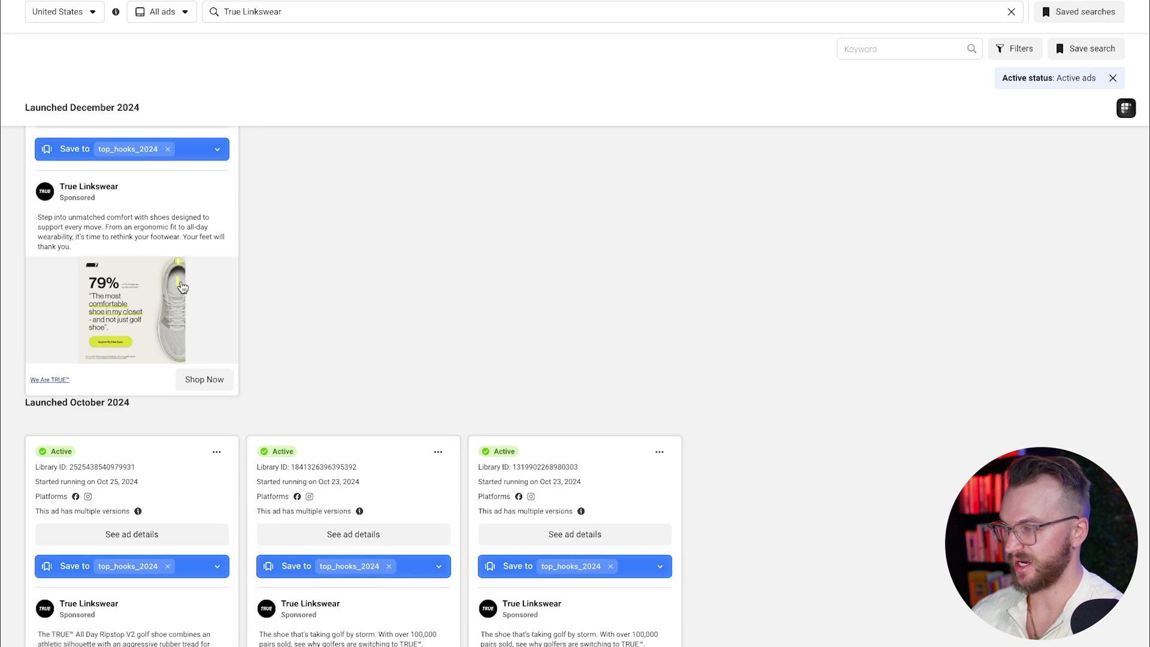
scroll(160, 244, up, 1)
Open the December 79% comfort ad's details and begin a screenshot of its image
click(136, 193)
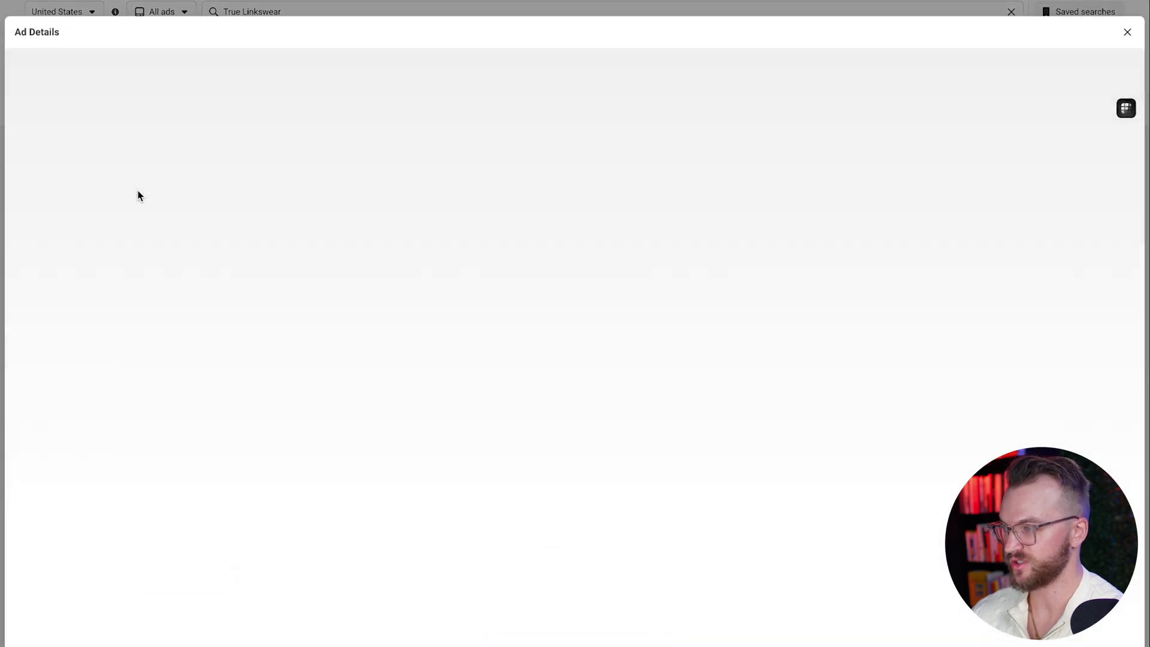
scroll(552, 195, down, 1)
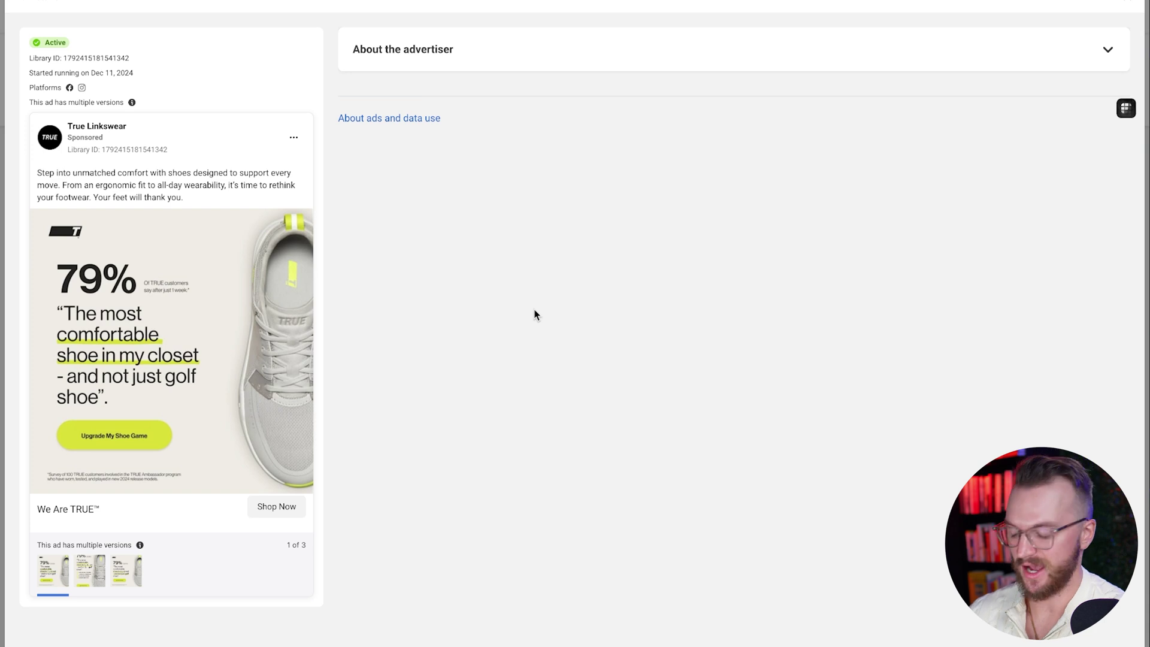
key(super+shift+4)
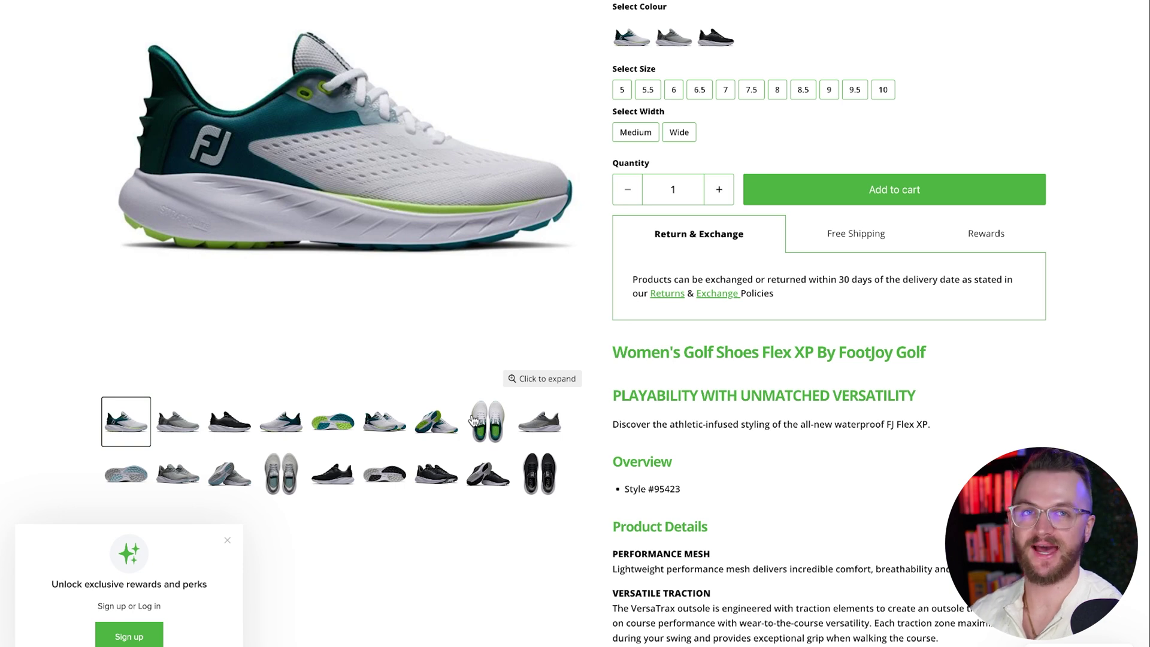
Browse the Flex XP gallery to the sole view and the top-down view of both shoes
click(393, 426)
click(434, 428)
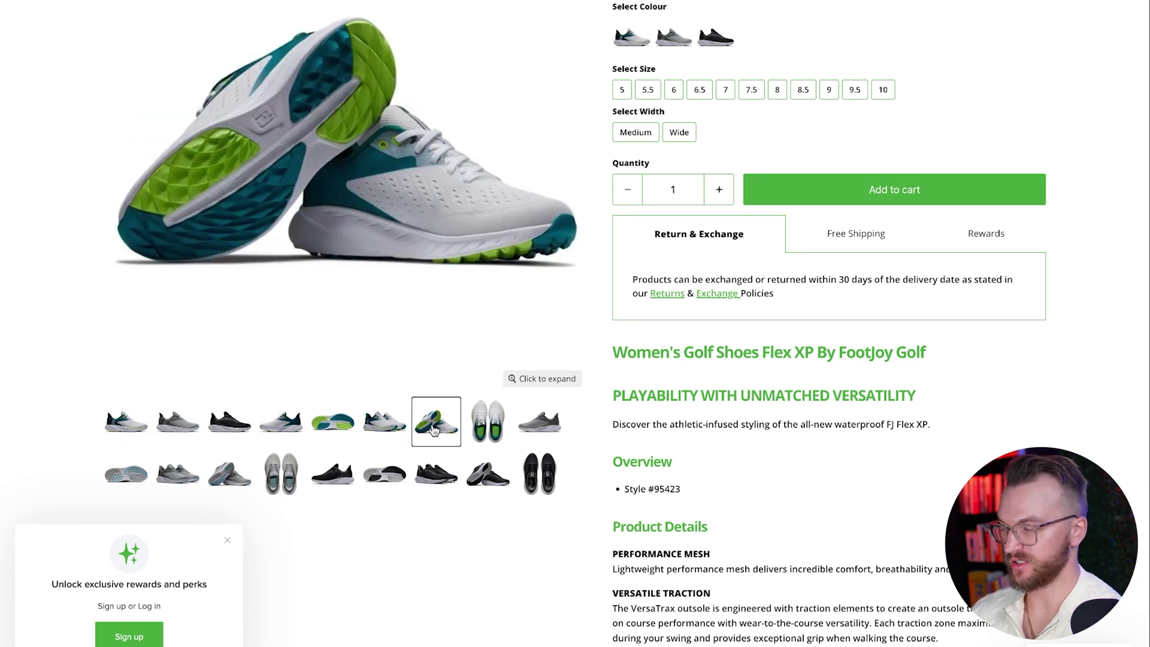
click(470, 436)
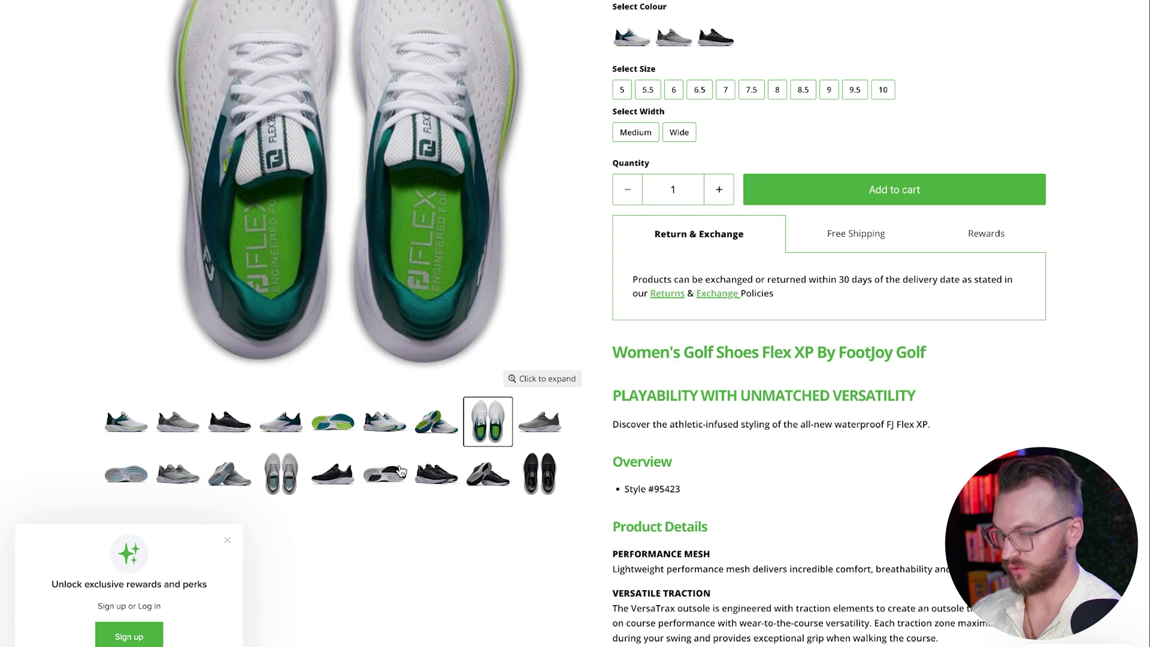
scroll(740, 446, up, 1)
scroll(740, 446, up, 2)
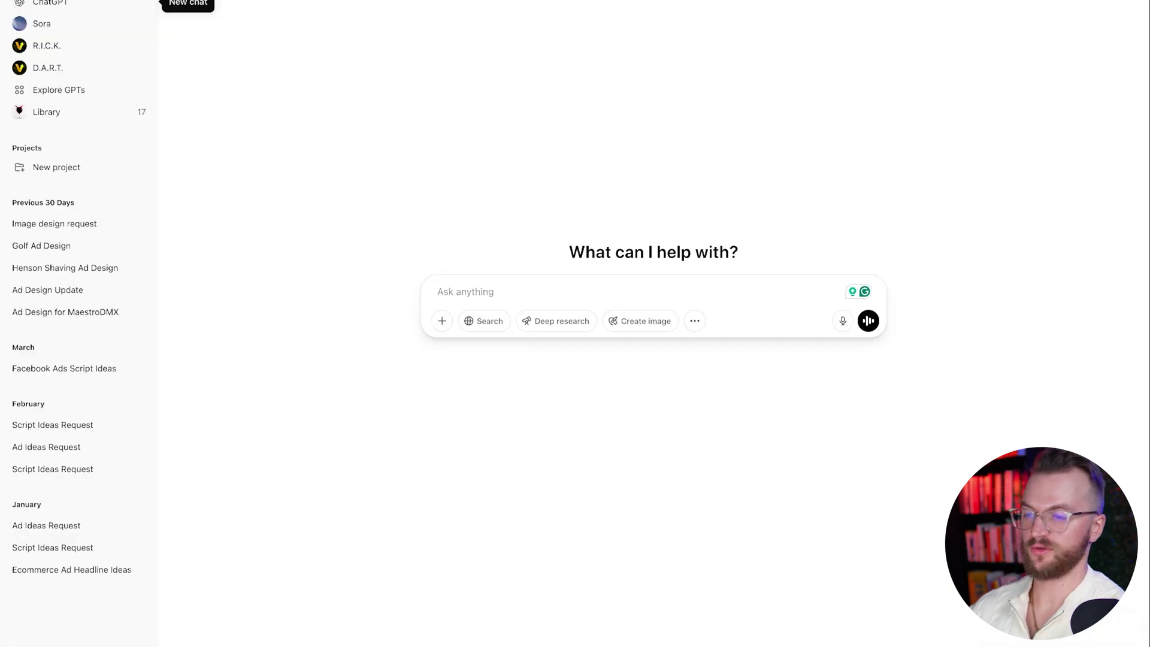
Upload the competitor ad screenshot and the FootJoy shoe picture from the computer into the chat
click(441, 322)
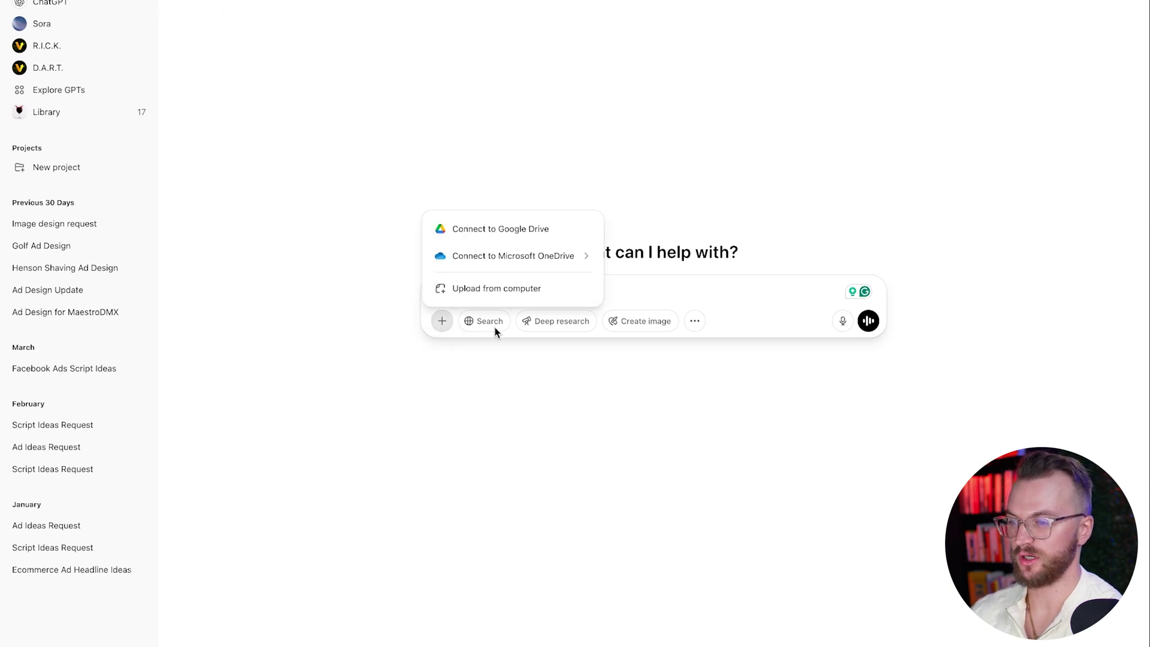
click(500, 289)
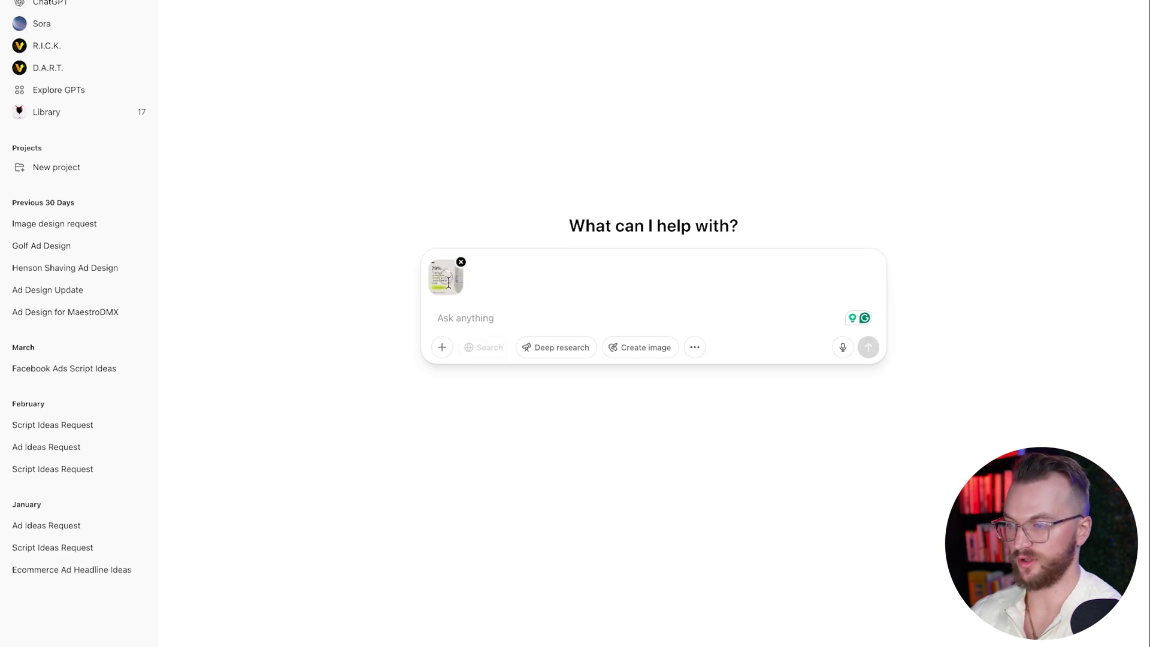
click(440, 349)
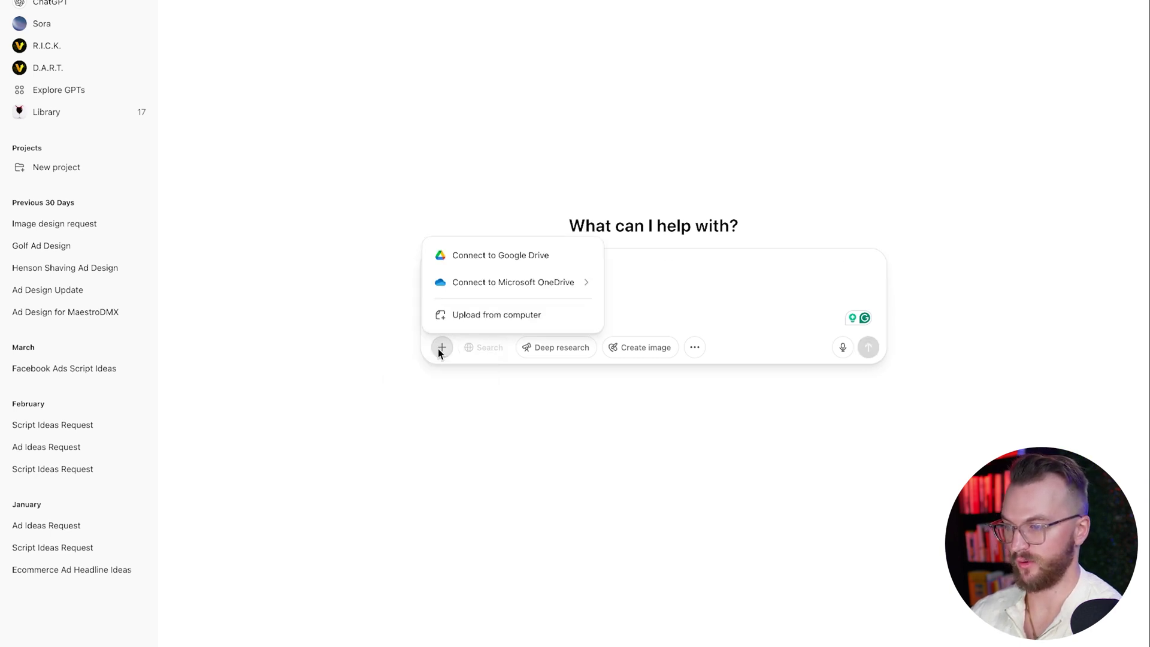
click(482, 315)
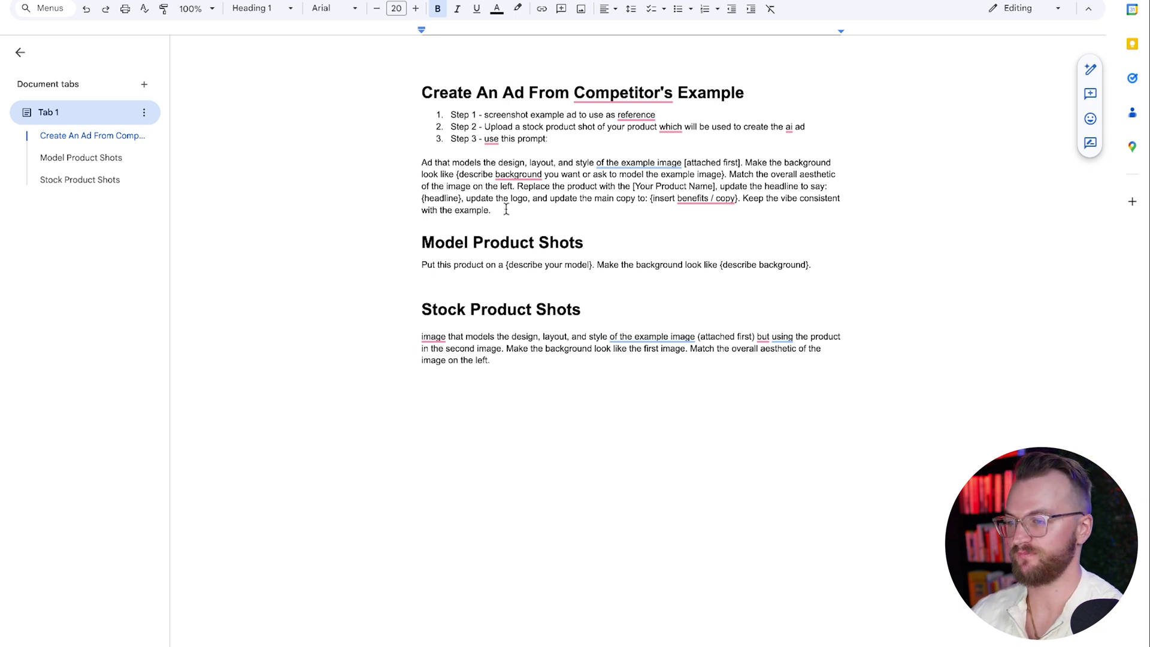
Select the full ad-modelling prompt paragraph in the Google Doc
drag(508, 207, 423, 162)
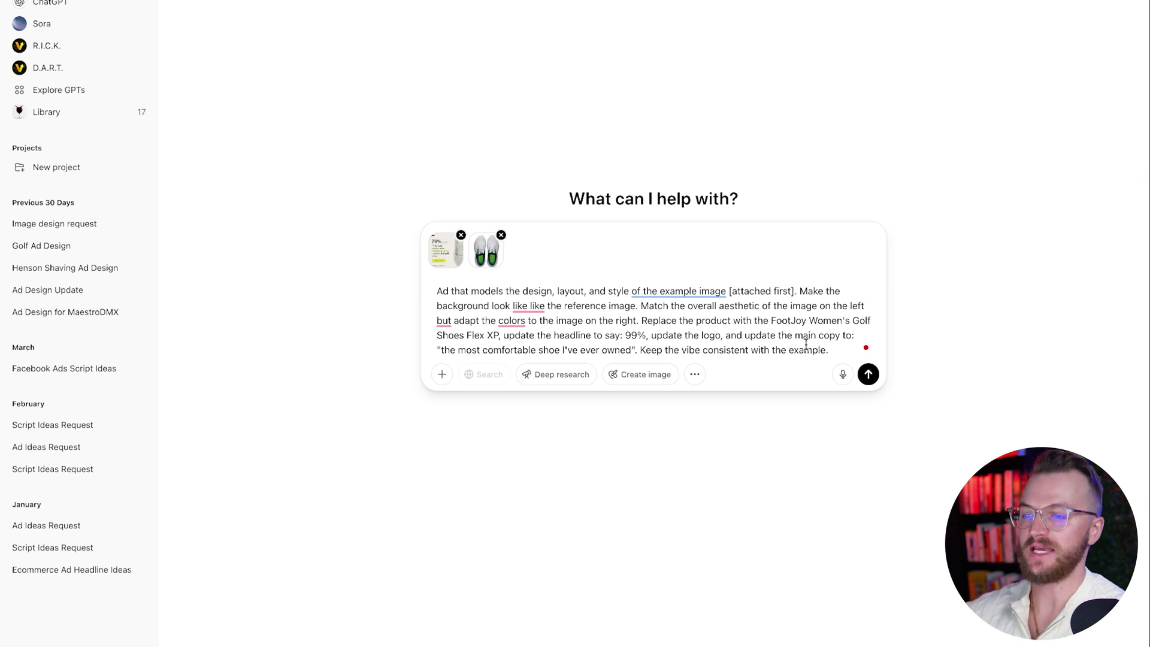
Submit the FootJoy prompt and compare the 'Step Up Your Comfort' and 'Upgrade My Shoe Game' ads
click(868, 374)
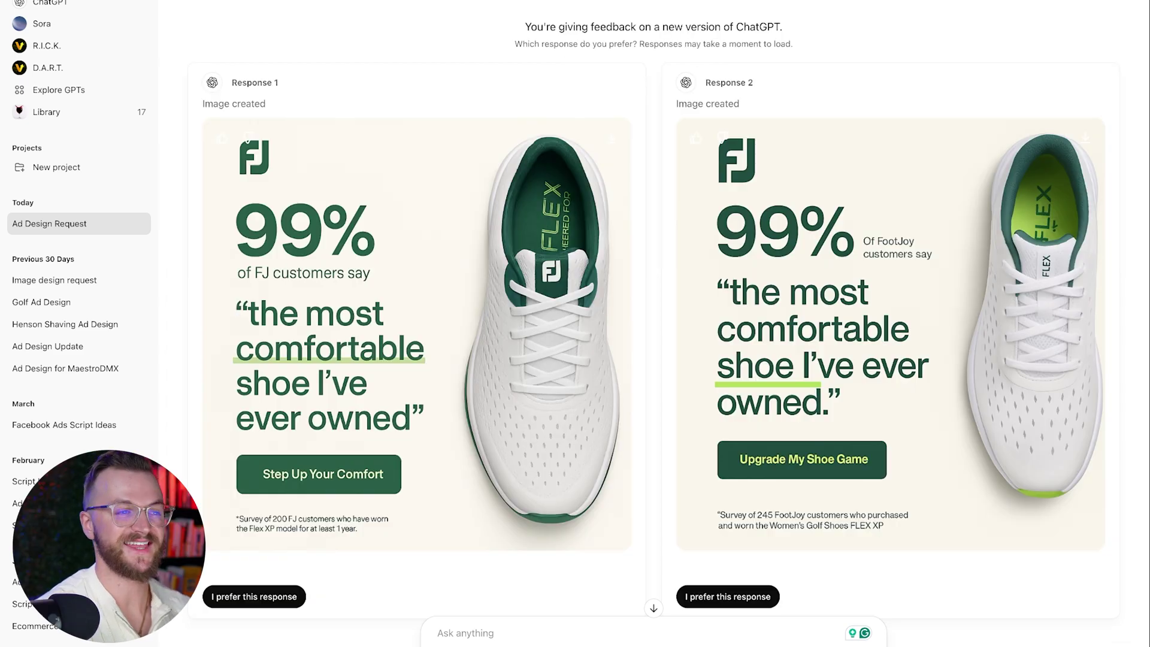
scroll(250, 313, up, 3)
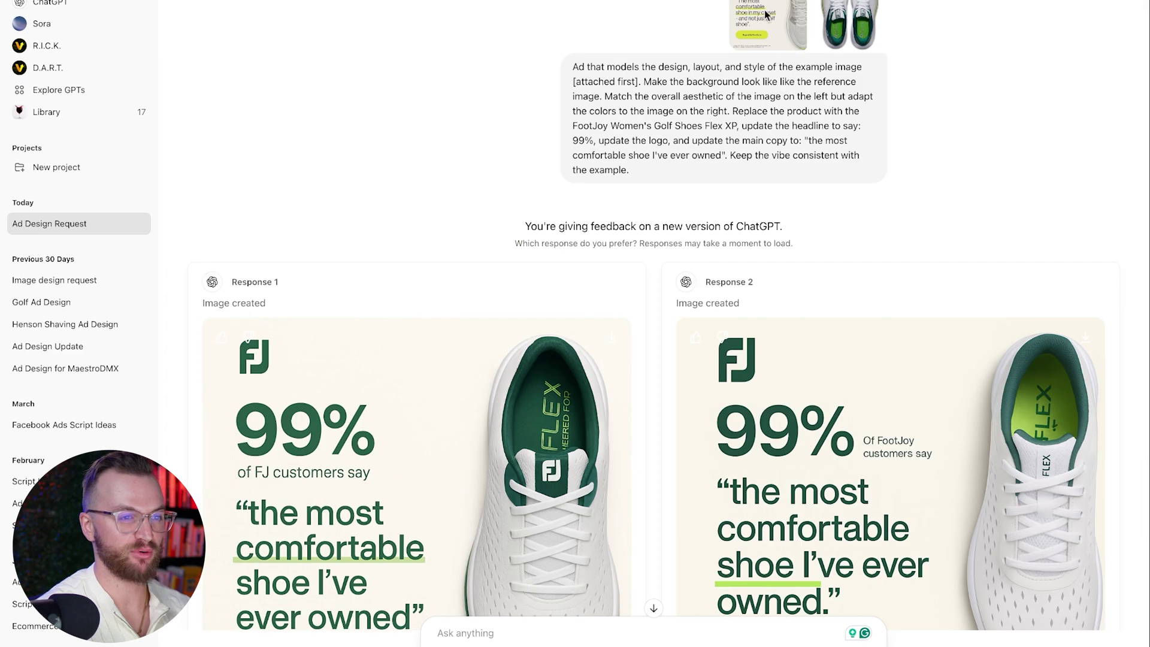
scroll(814, 24, down, 3)
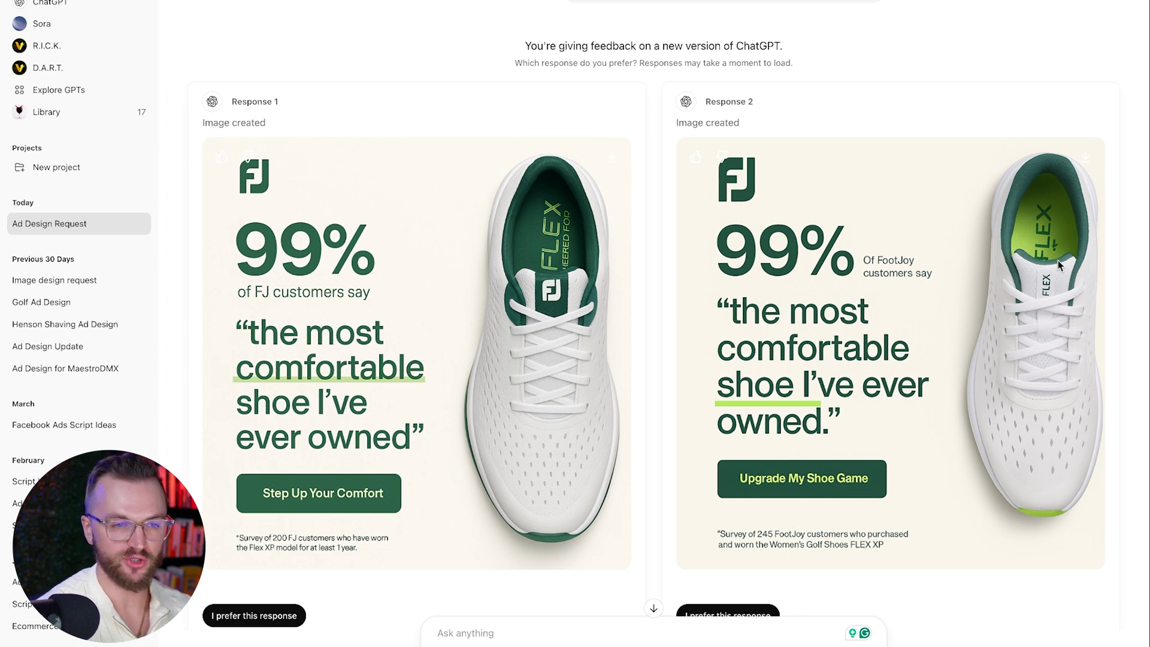
scroll(1058, 264, up, 3)
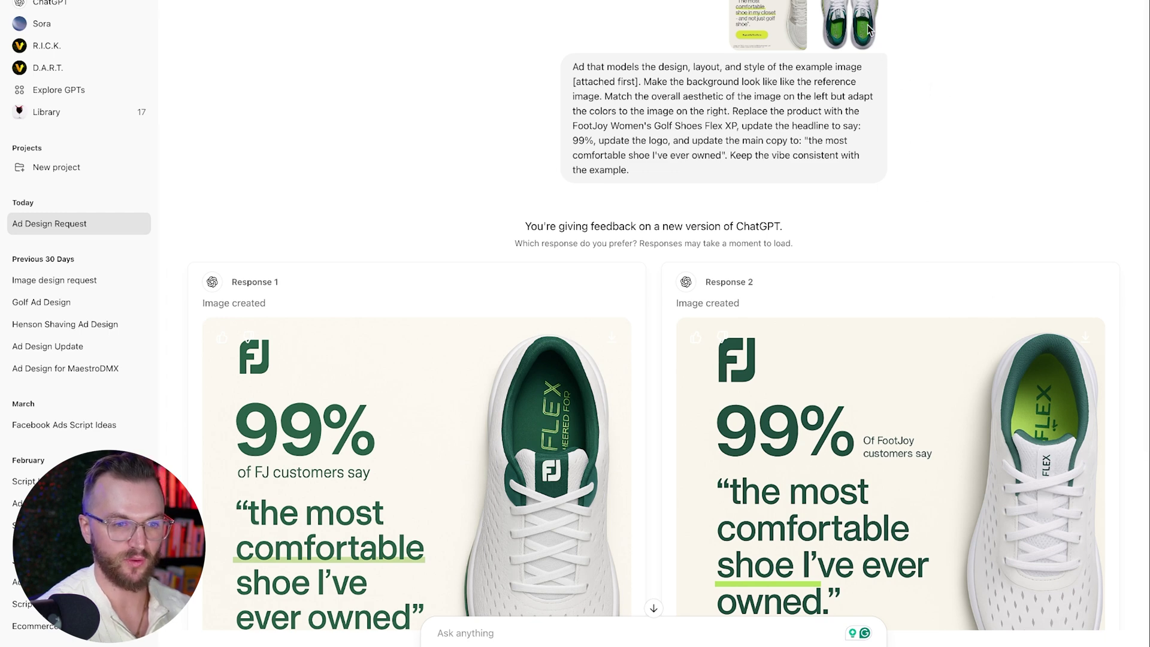
scroll(975, 324, down, 2)
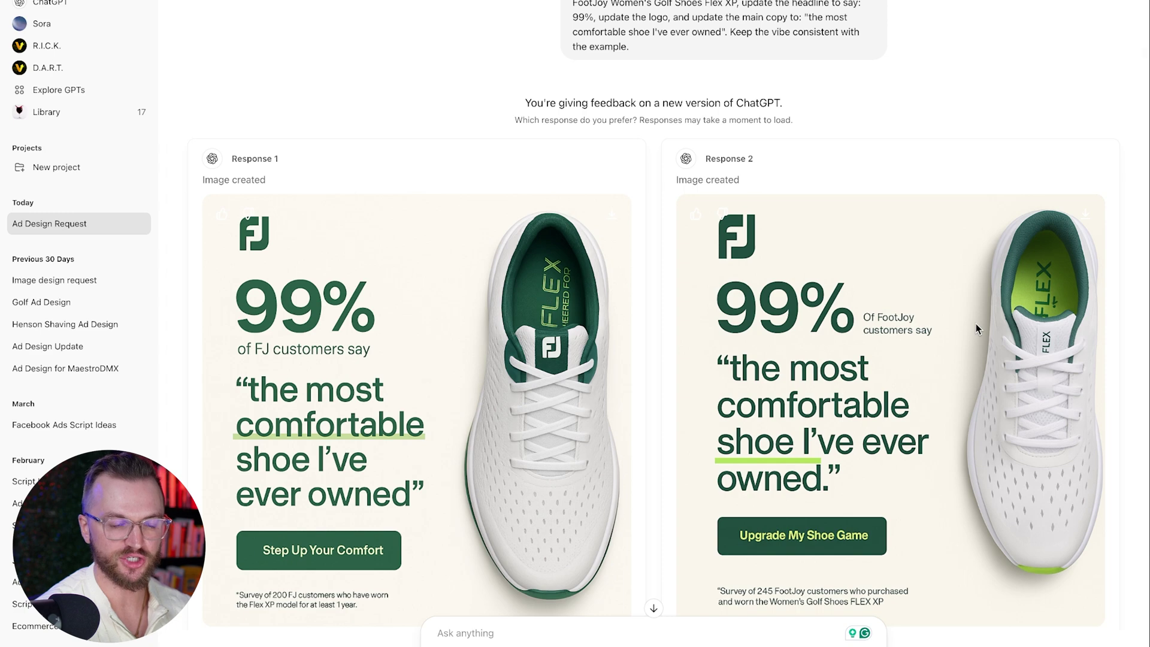
scroll(976, 323, up, 4)
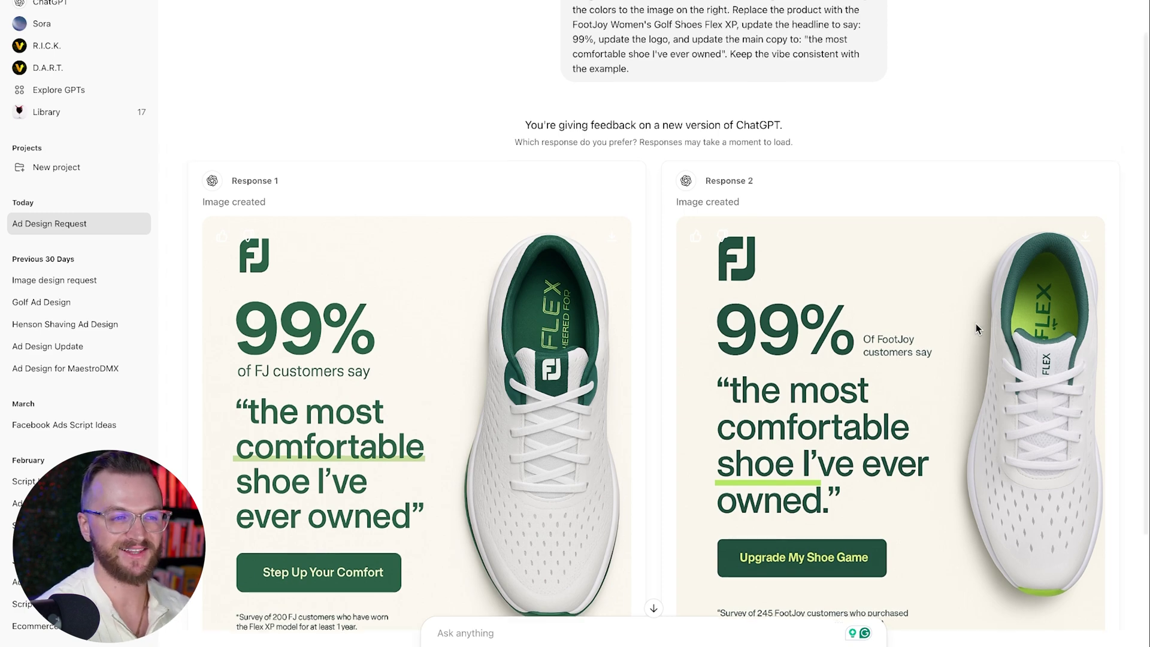
scroll(1029, 264, down, 5)
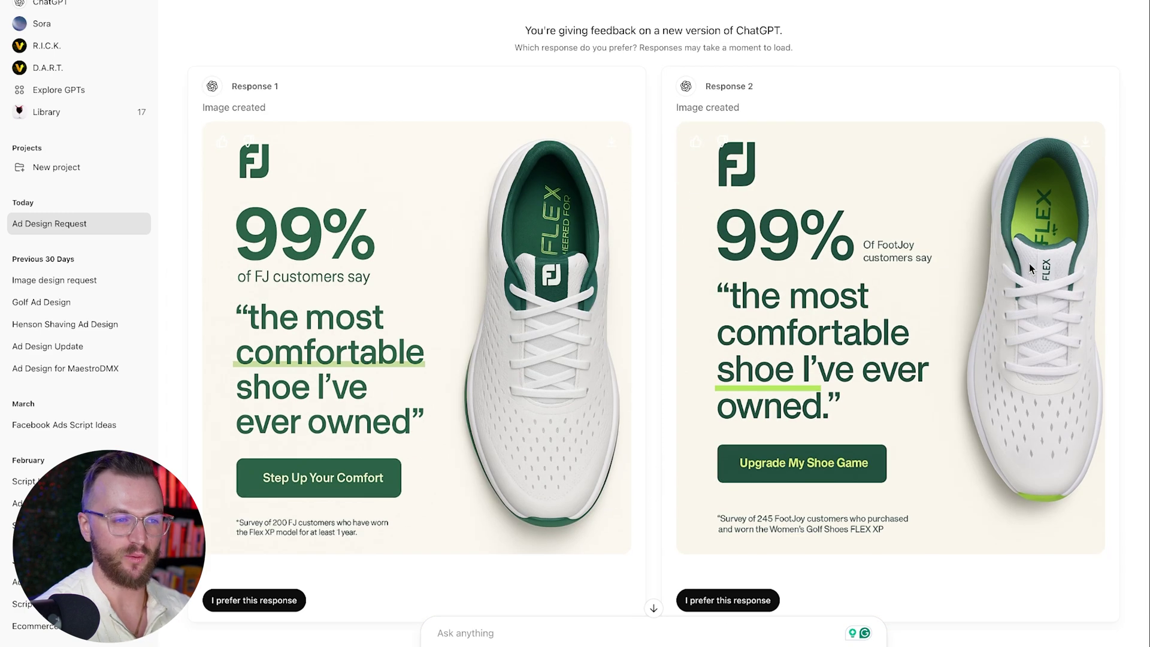